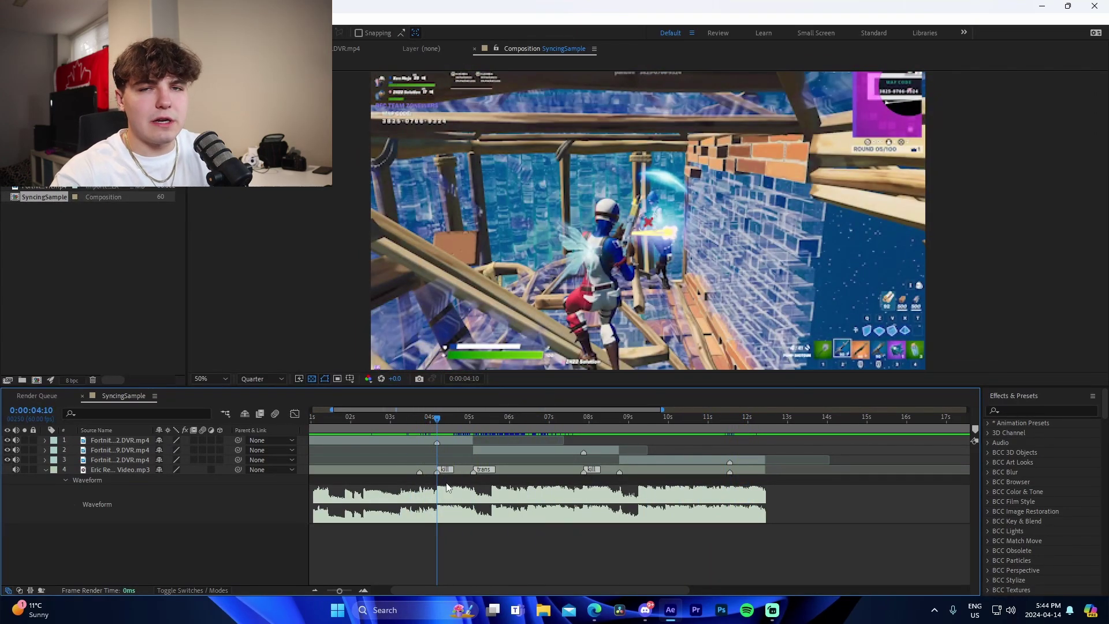
# - Split the first gameplay clip at the music marker just before the kill, at 0:00:03:44
pyautogui.click(363, 591)
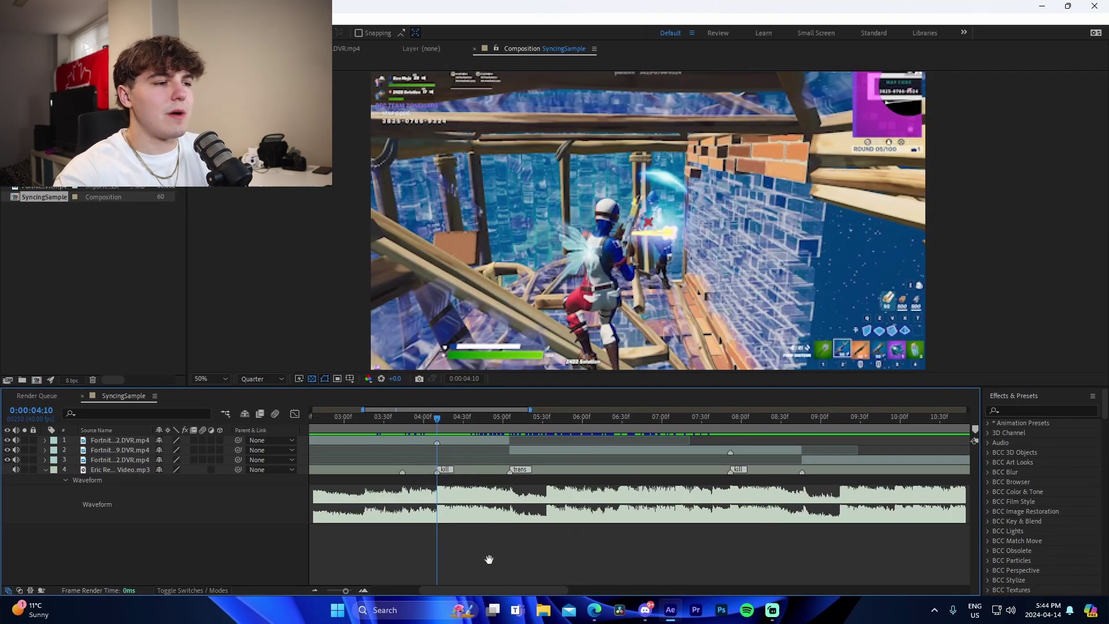
pyautogui.moveTo(487, 559); pyautogui.dragTo(574, 537)
pyautogui.moveTo(519, 419); pyautogui.dragTo(546, 431)
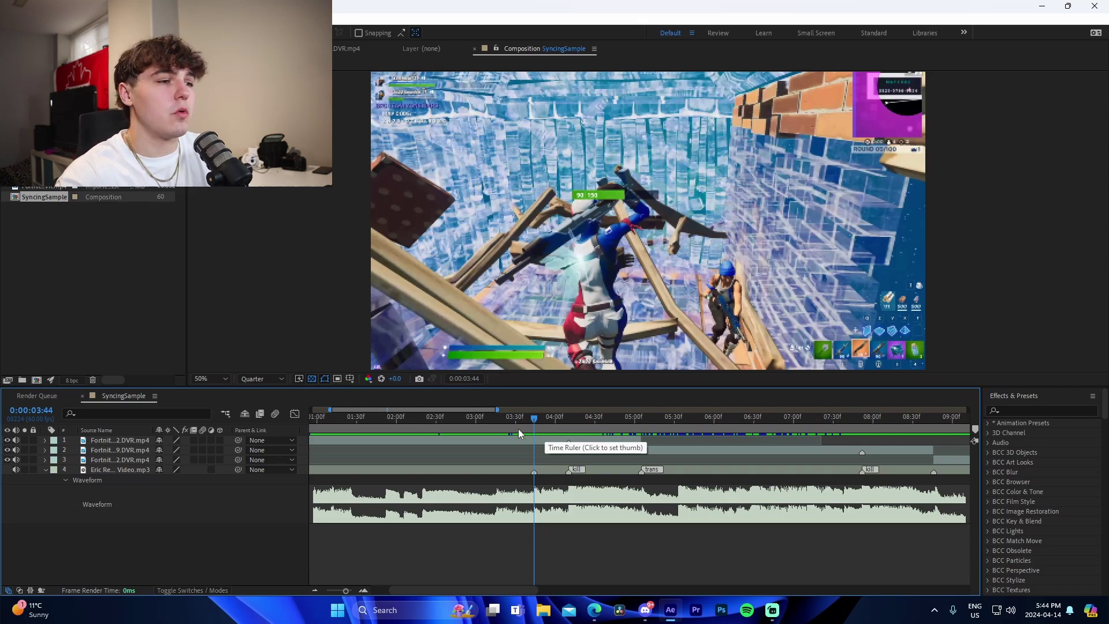
pyautogui.moveTo(533, 428)
pyautogui.mouseDown()
pyautogui.moveTo(504, 421)
pyautogui.moveTo(536, 436)
pyautogui.mouseUp()
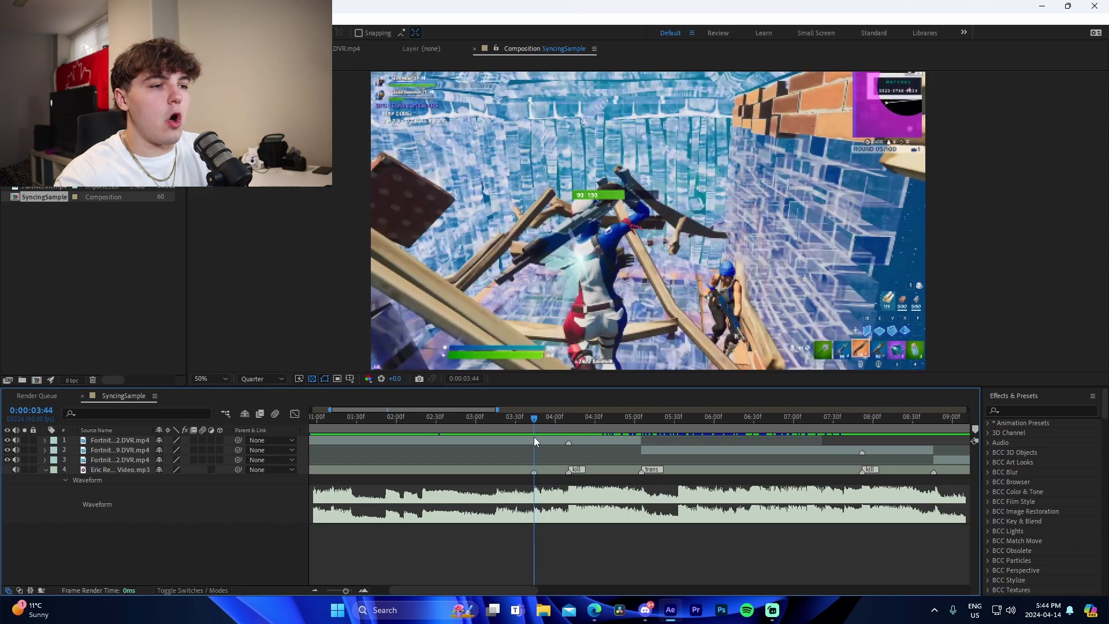
pyautogui.click(534, 439)
pyautogui.hotkey('ctrl', 'shift', 'd')
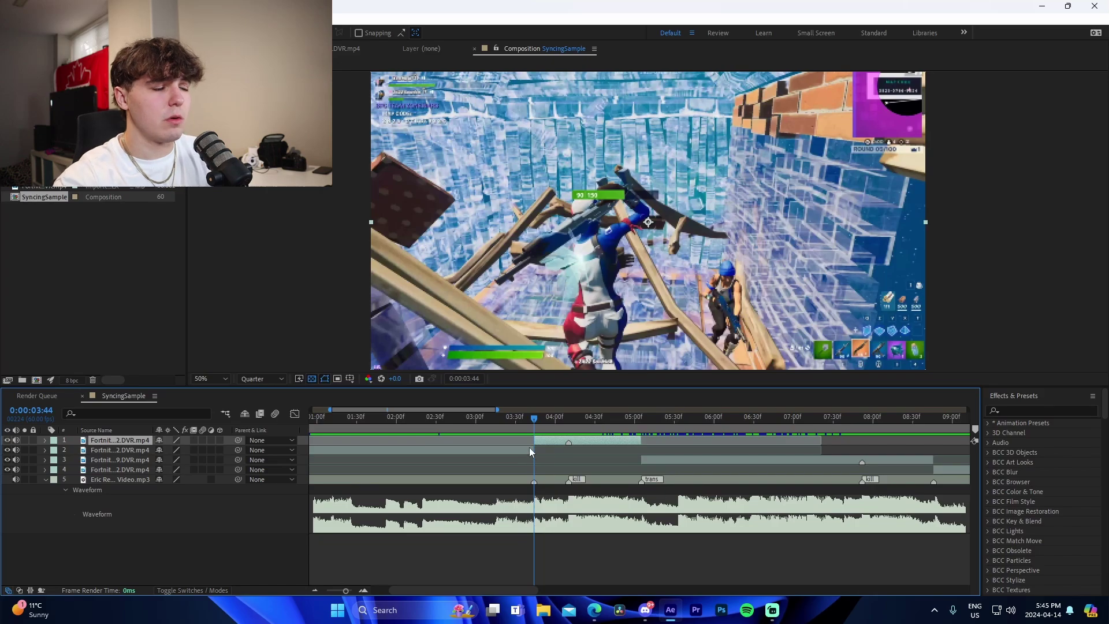
# - Duplicate the second part of the split clip and hide the video of the lower copy
pyautogui.moveTo(541, 421); pyautogui.dragTo(534, 454)
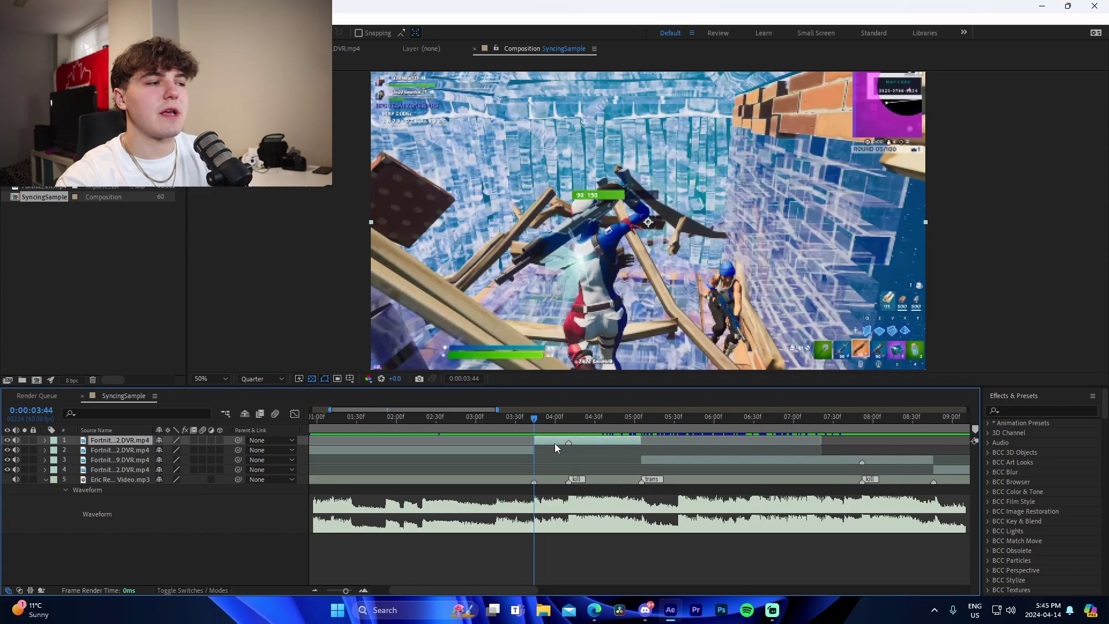
pyautogui.hotkey('ctrl', 'shift', 'd')
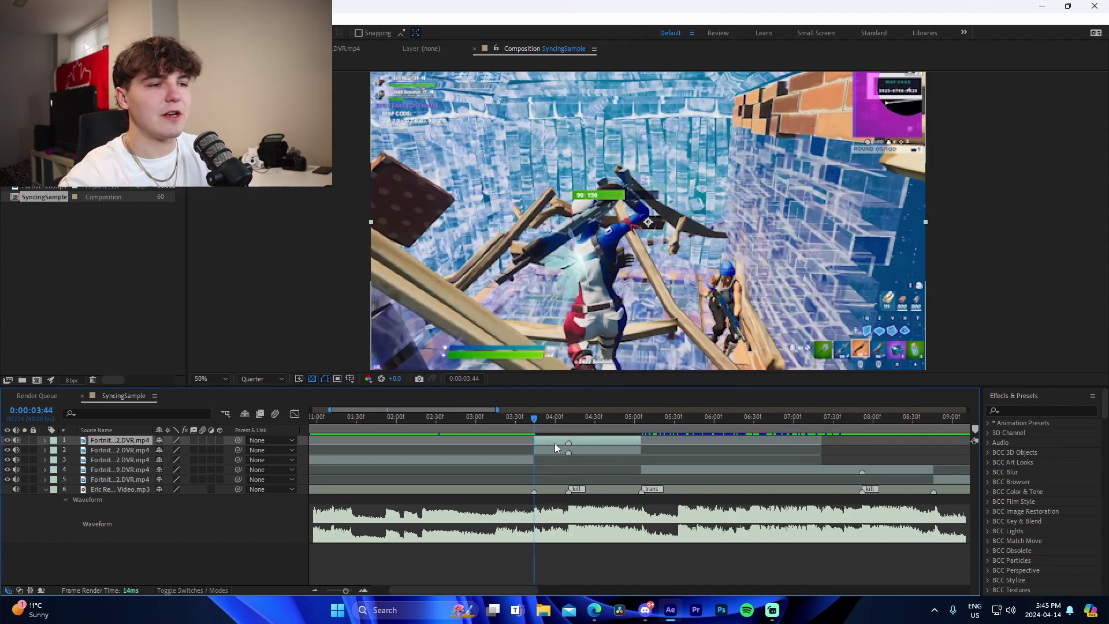
pyautogui.click(7, 450)
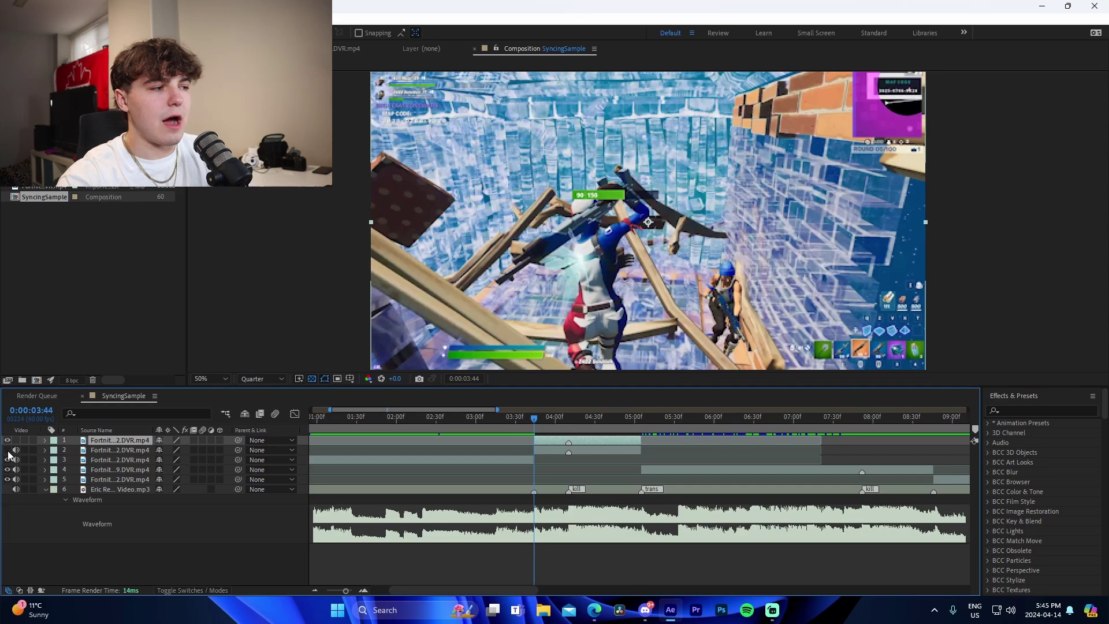
pyautogui.click(601, 452)
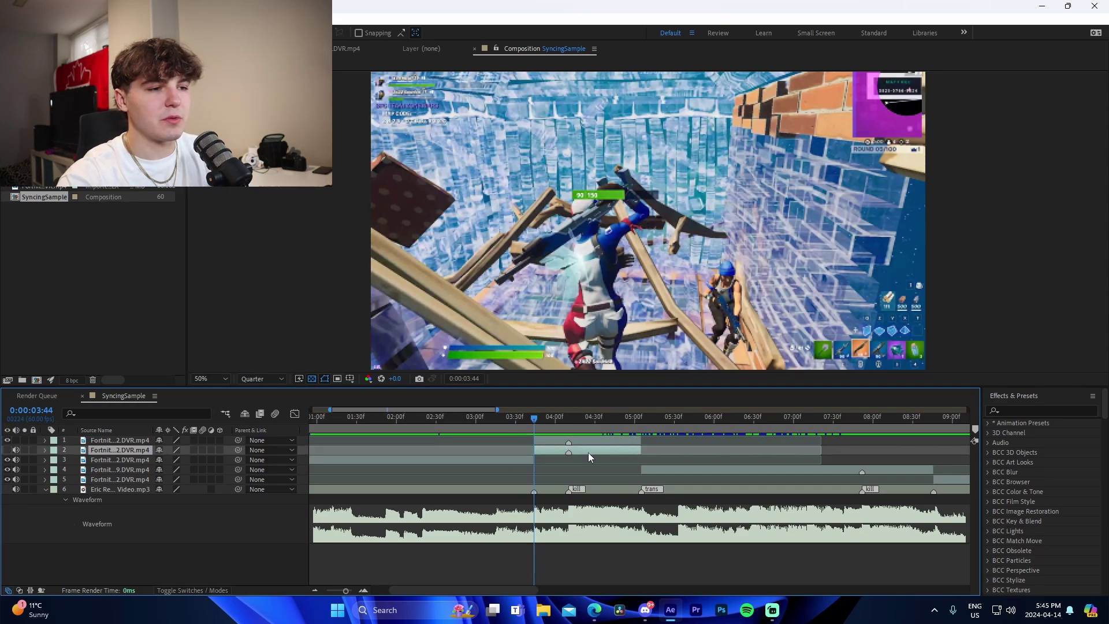
# - Enable time remapping on the top copy and add keyframes at 0:00:03:44, the kill at 0:00:04:10 and the clip's end at 0:00:05:05
pyautogui.click(595, 443)
pyautogui.hotkey('ctrl', 'alt', 't')
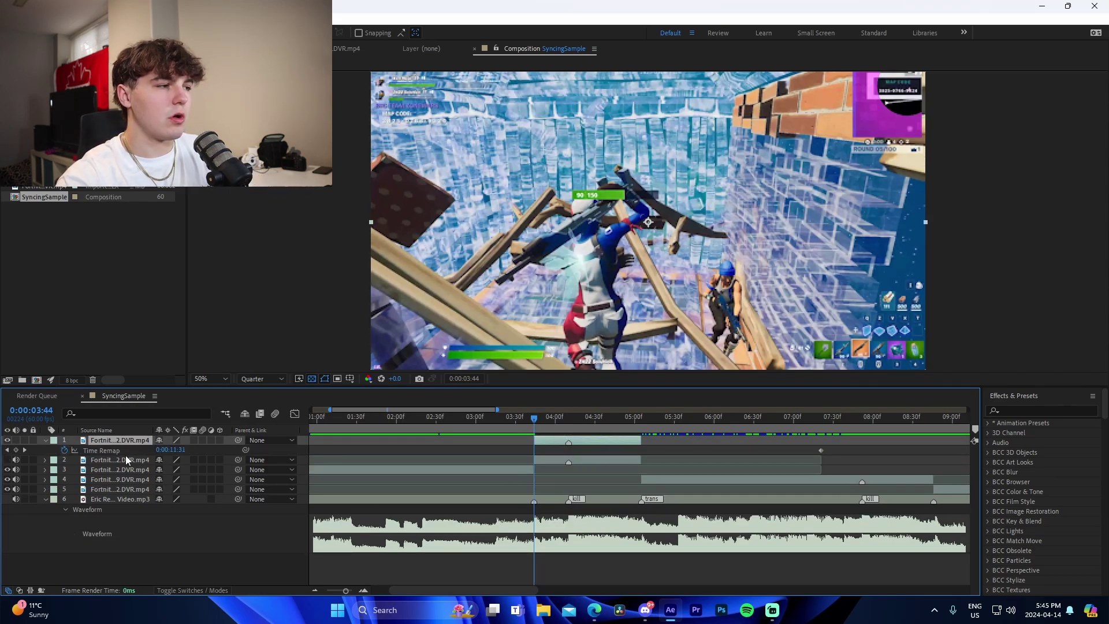
pyautogui.click(16, 450)
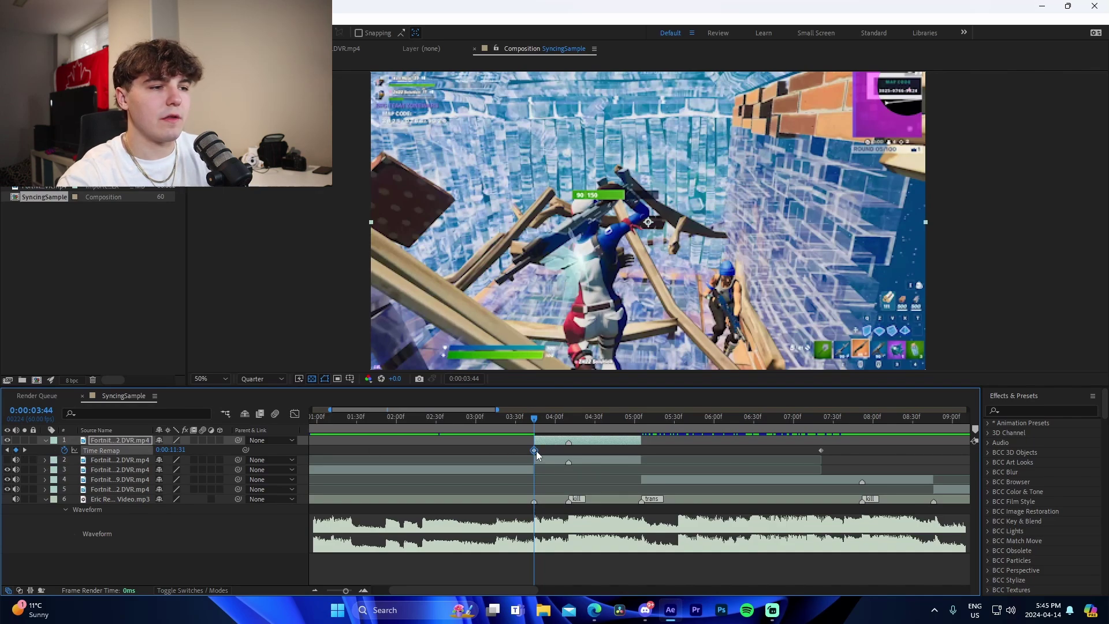
pyautogui.click(567, 428)
pyautogui.click(17, 450)
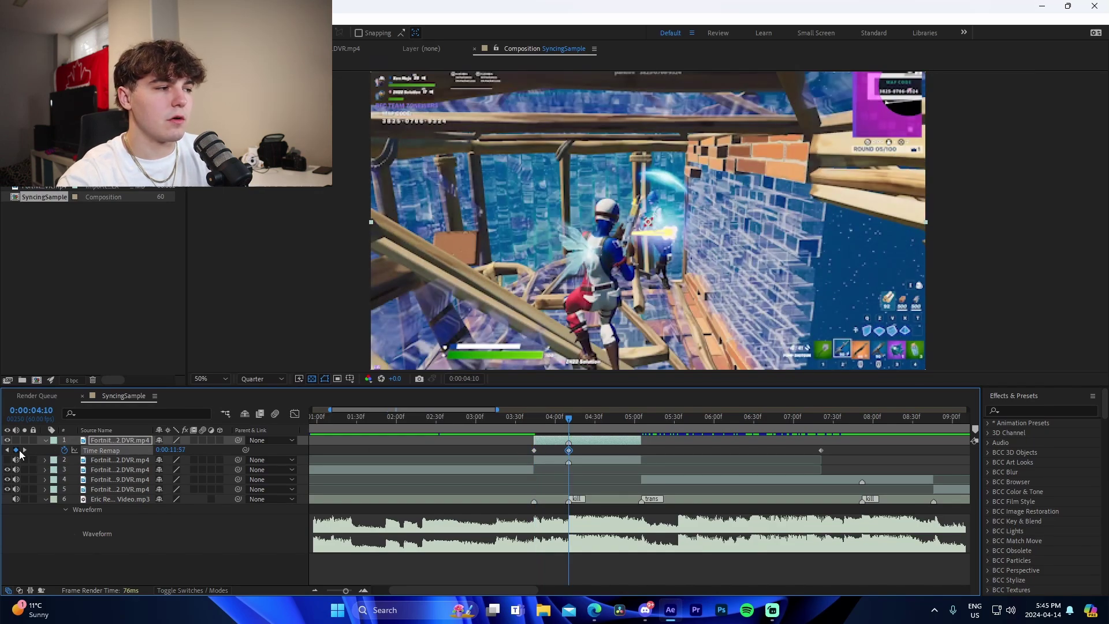
pyautogui.click(645, 427)
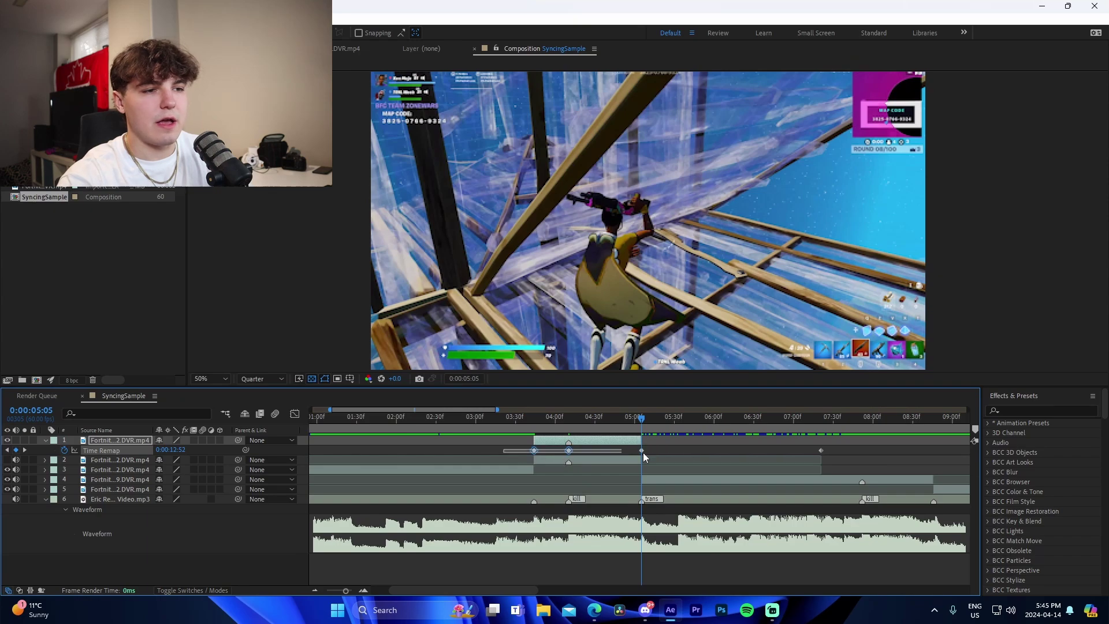
# - Apply Easy Ease to the three time-remap keyframes and show their curve close up in the Graph Editor
pyautogui.moveTo(643, 452); pyautogui.dragTo(691, 455)
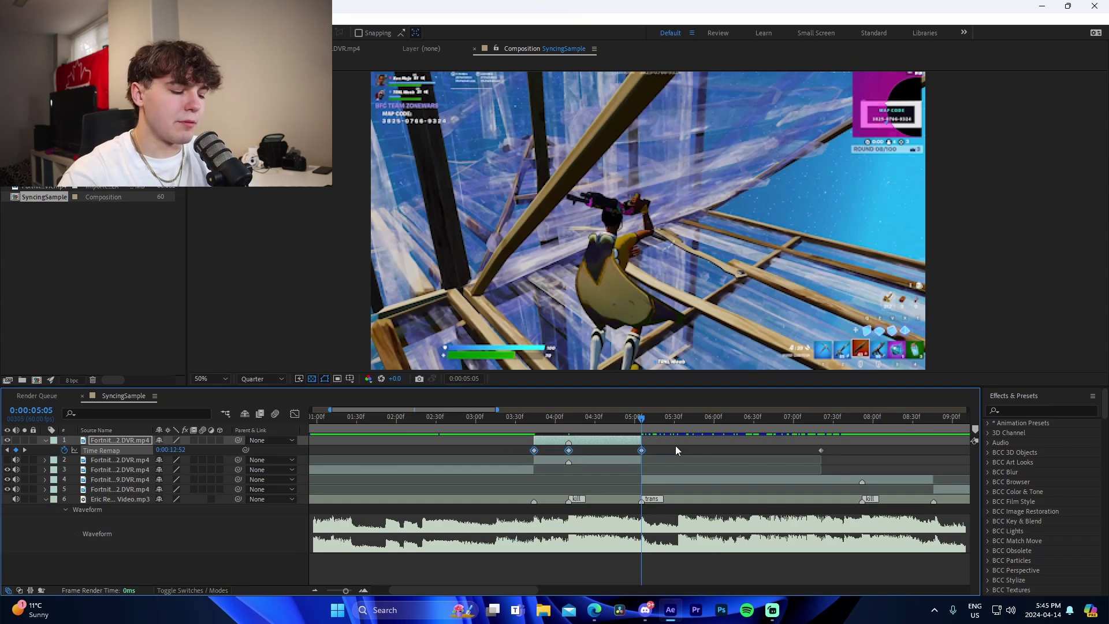
pyautogui.press('F9')
pyautogui.click(295, 414)
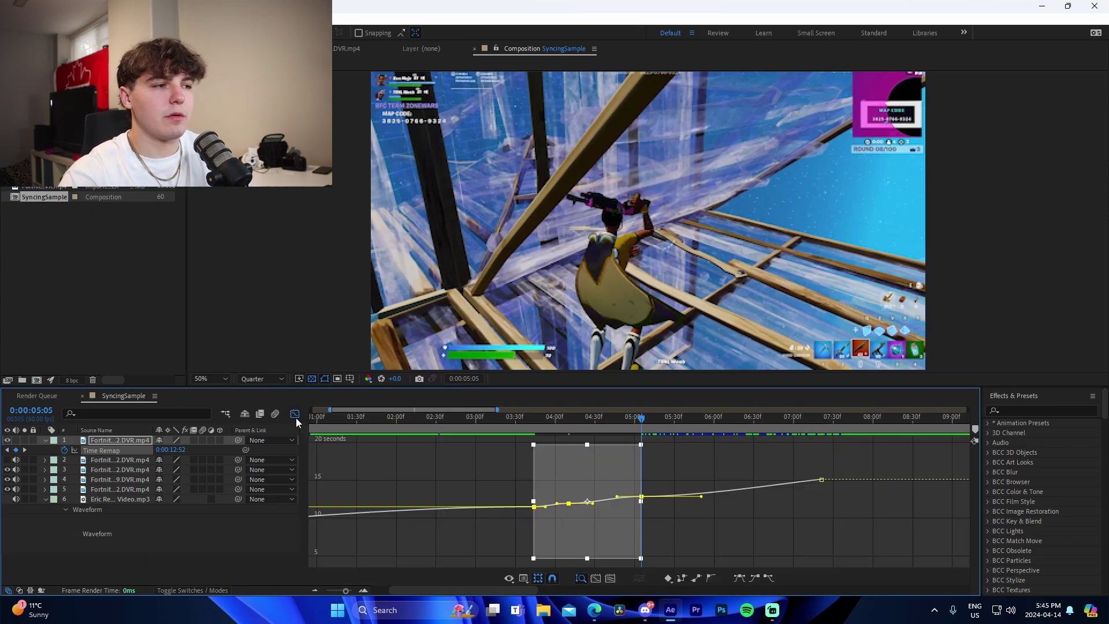
pyautogui.click(455, 551)
pyautogui.scroll(1, 550, 549)
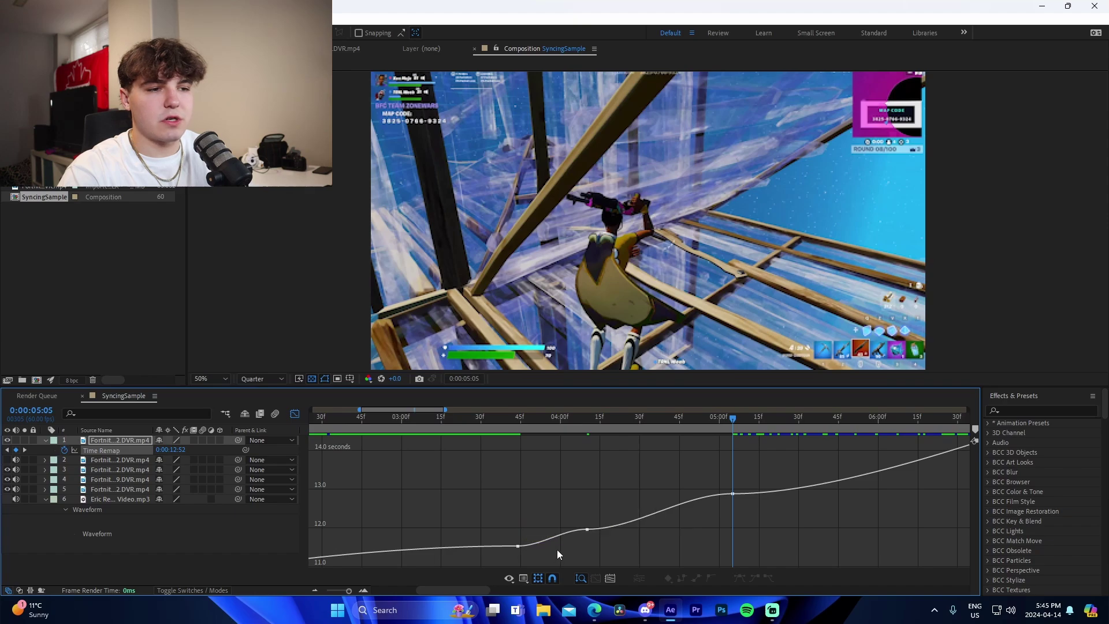
# - Steepen the time-remap curve at the first two keyframes, shift the third to about 0:00:05:24 with a steep approach, and return to the layer bars
pyautogui.click(517, 546)
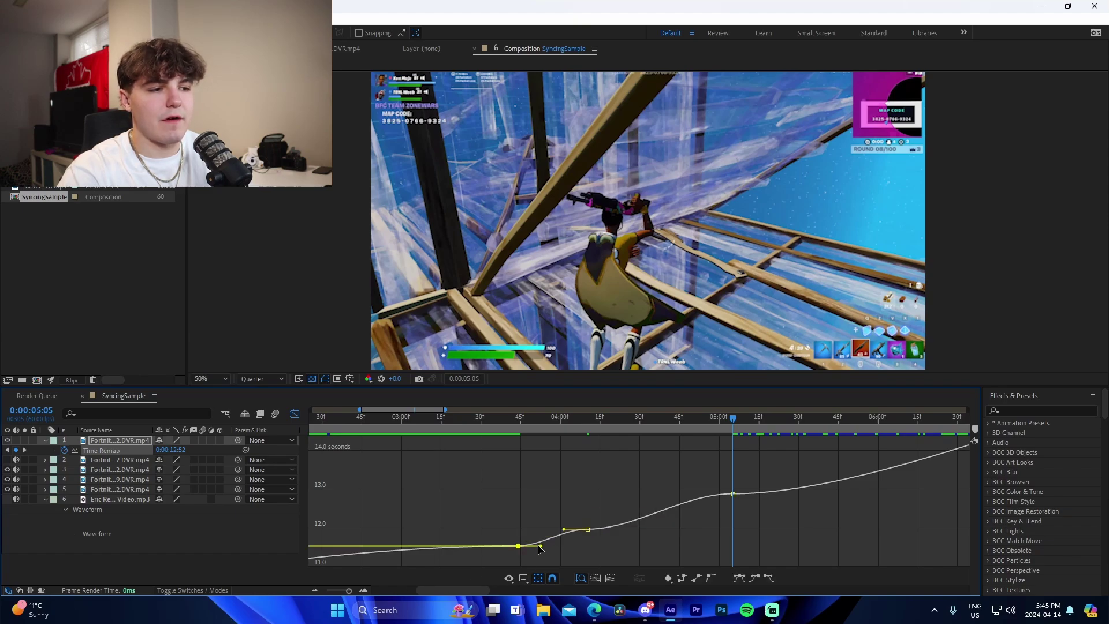
pyautogui.click(588, 529)
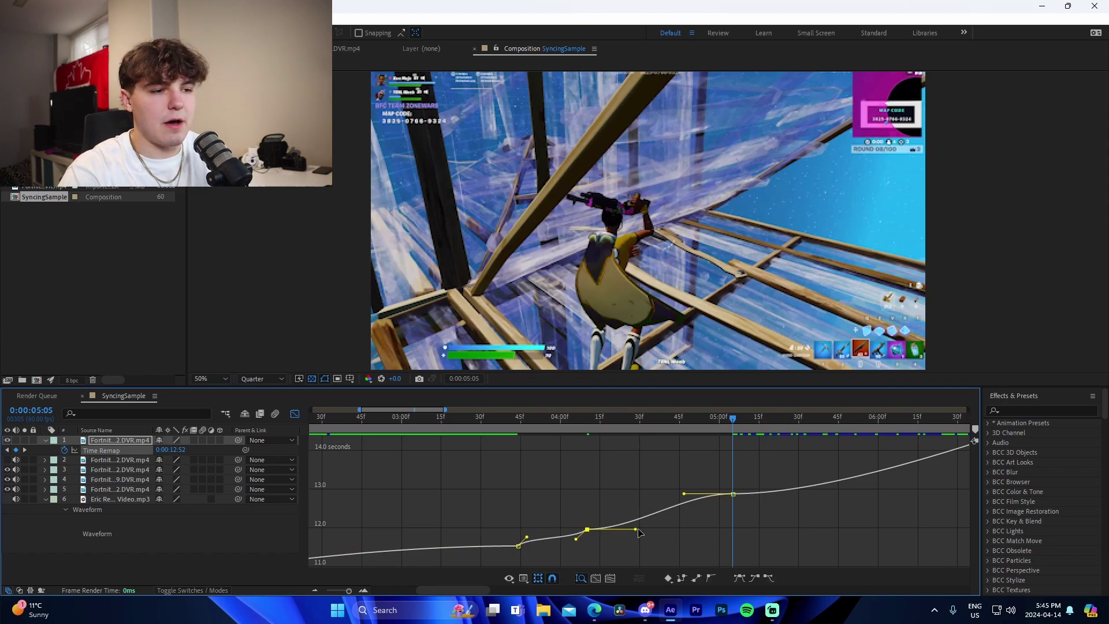
pyautogui.moveTo(638, 529); pyautogui.dragTo(573, 506)
pyautogui.moveTo(684, 494); pyautogui.dragTo(781, 523)
pyautogui.press('space')
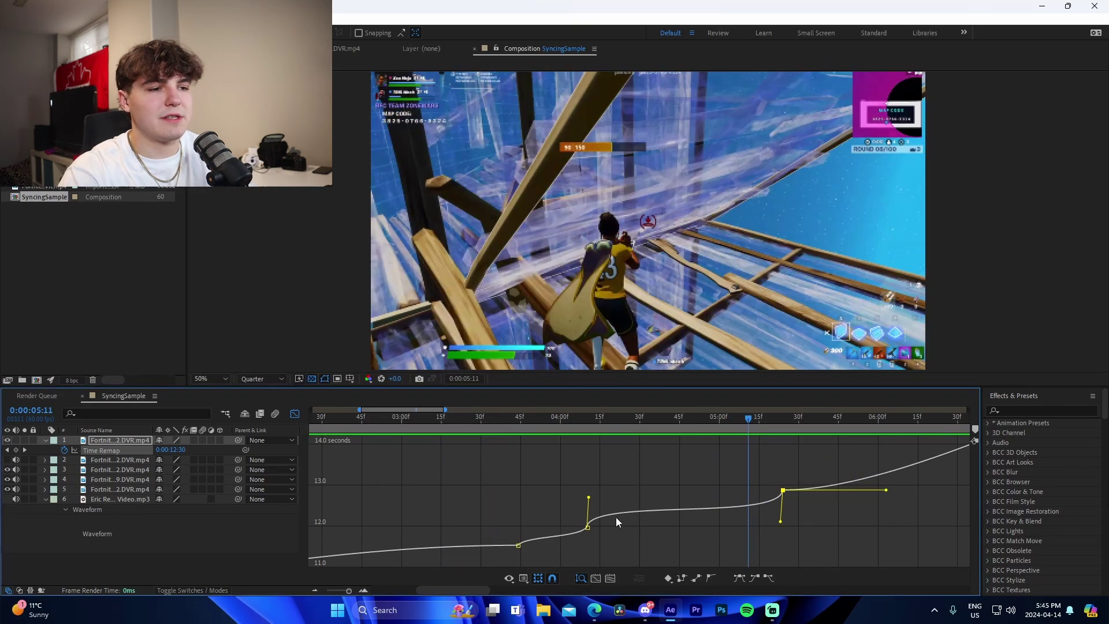
pyautogui.click(294, 413)
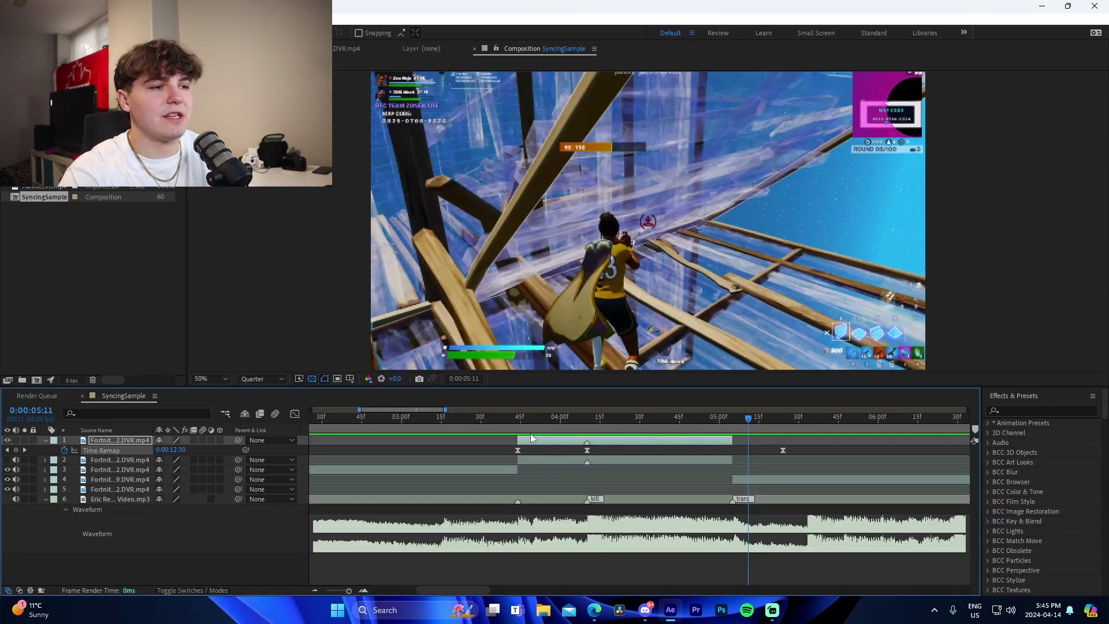
# - Collapse the time-remapped clip's properties, move the playhead to the clip's start at 0:00:03:44 and select the hidden copy
pyautogui.click(477, 429)
pyautogui.click(45, 441)
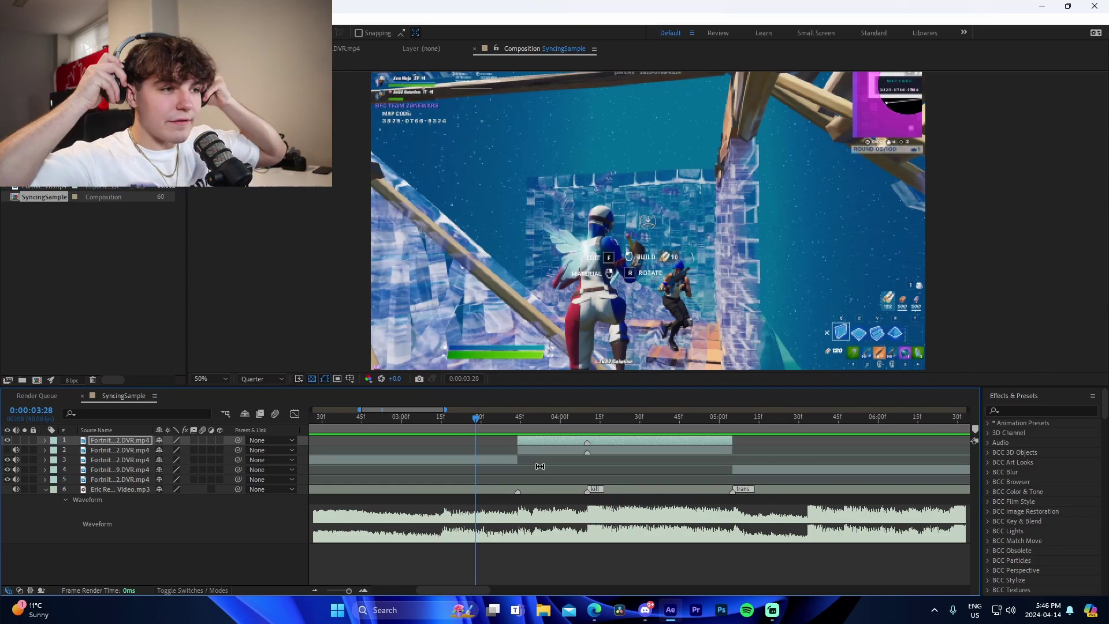
pyautogui.click(518, 420)
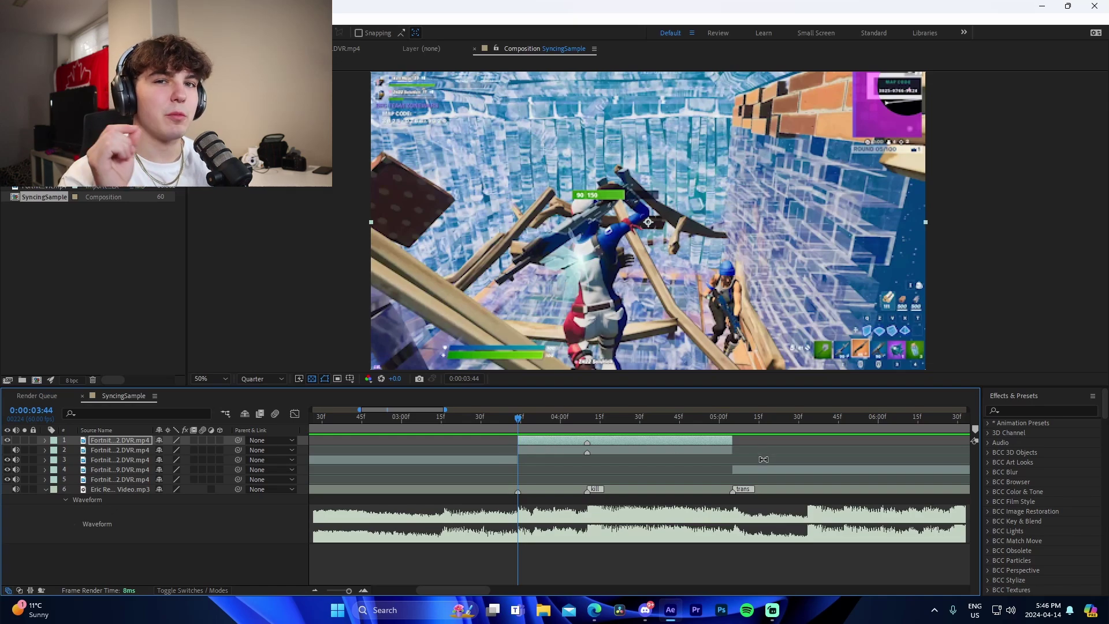
pyautogui.click(569, 452)
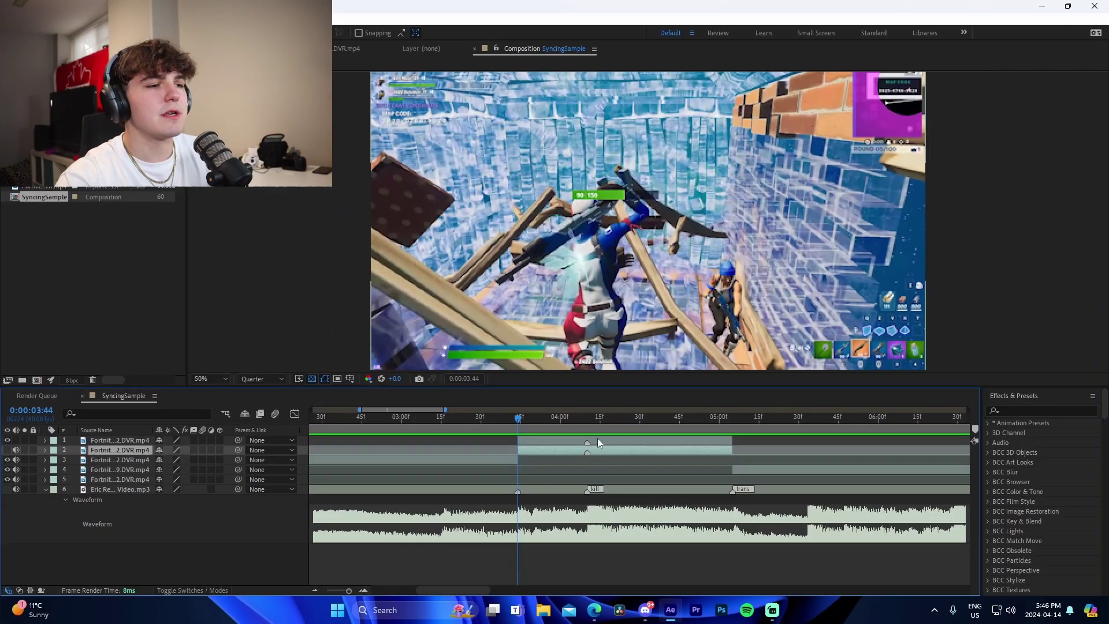
# - Add an adjustment layer above the clips and trim it to the time-remapped clip, from 0:00:03:44 to the trans marker
pyautogui.click(590, 418)
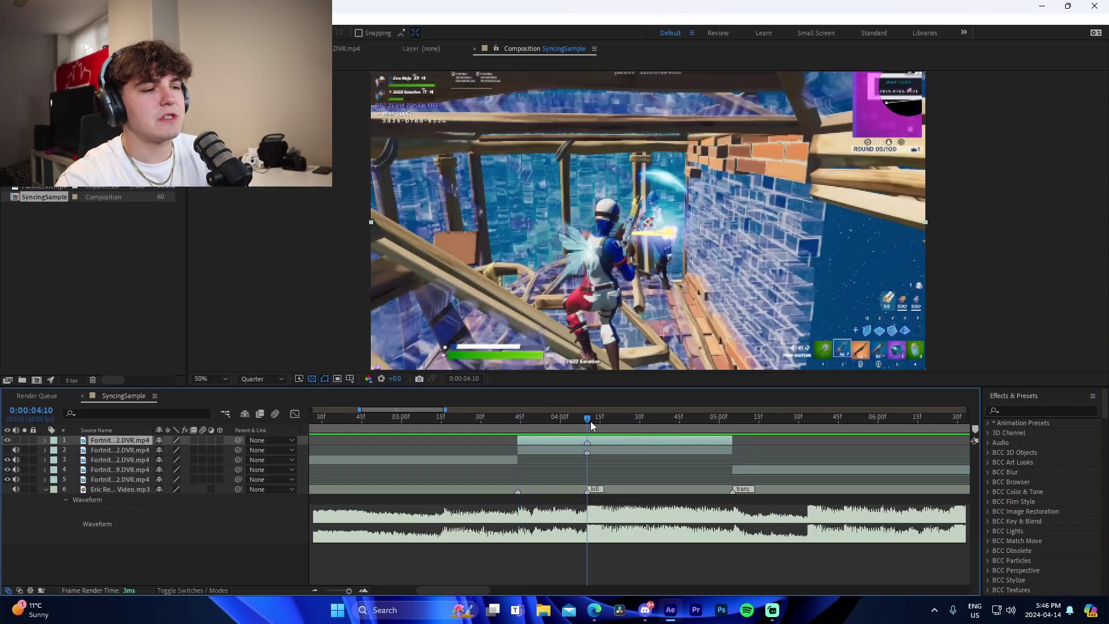
pyautogui.hotkey('ctrl', 'alt', 'y')
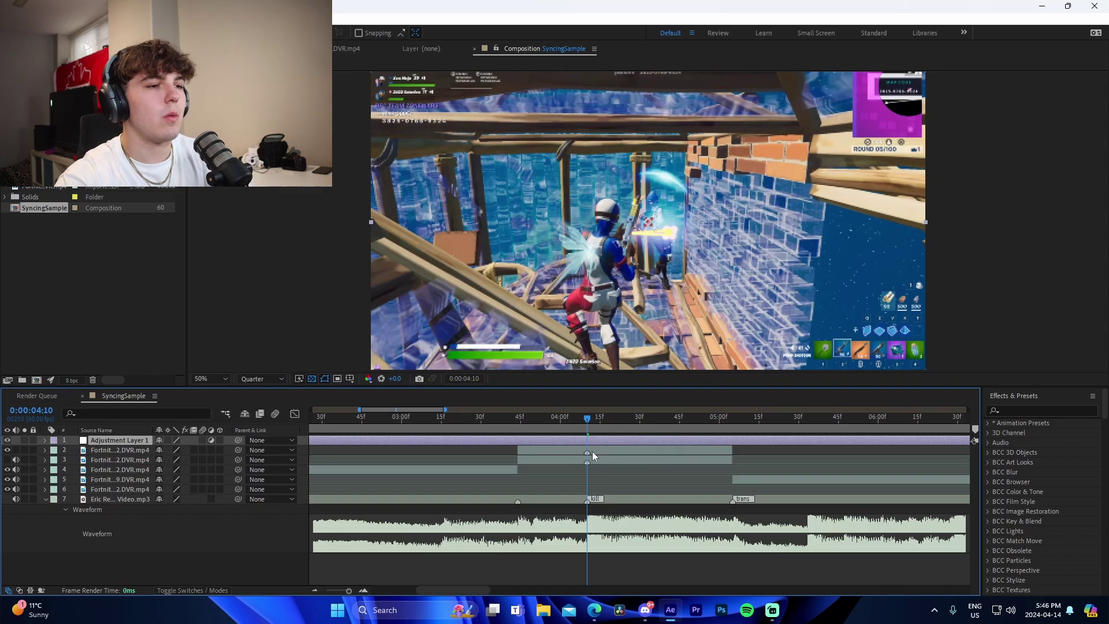
pyautogui.click(513, 424)
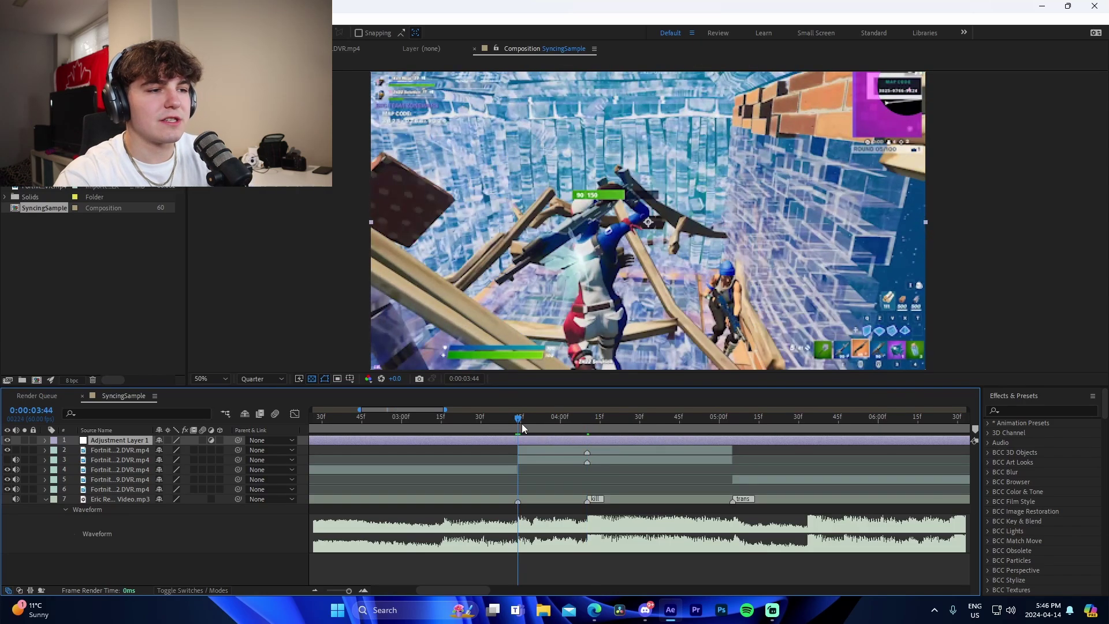
pyautogui.hotkey('ctrl', 'shift', 'd')
pyautogui.click(505, 449)
pyautogui.press('Delete')
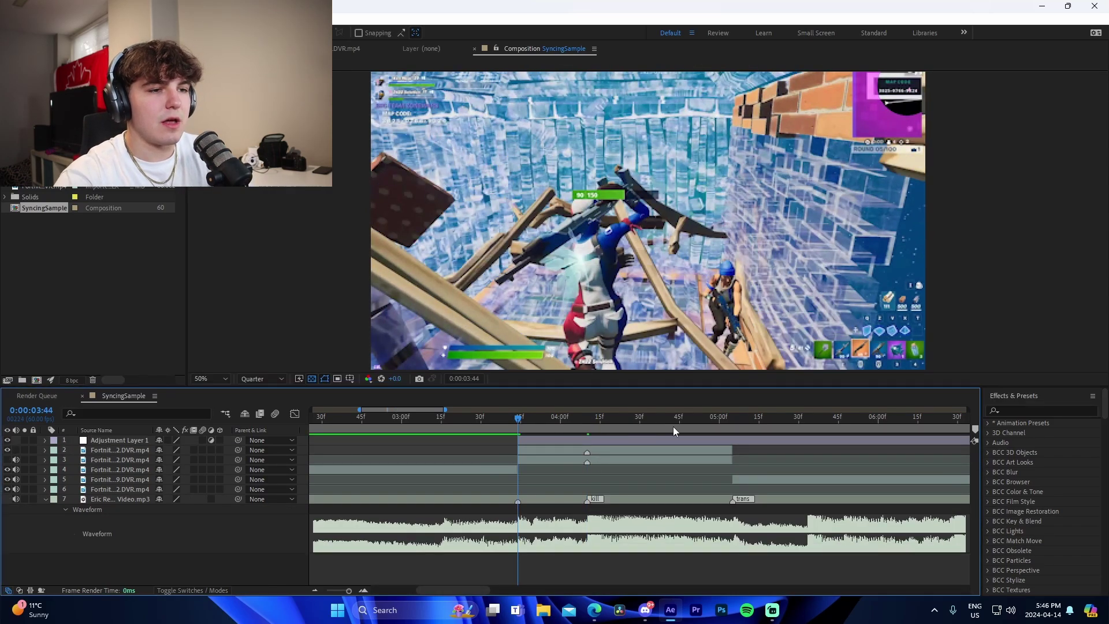
pyautogui.click(732, 428)
pyautogui.hotkey('alt', ']')
pyautogui.click(524, 418)
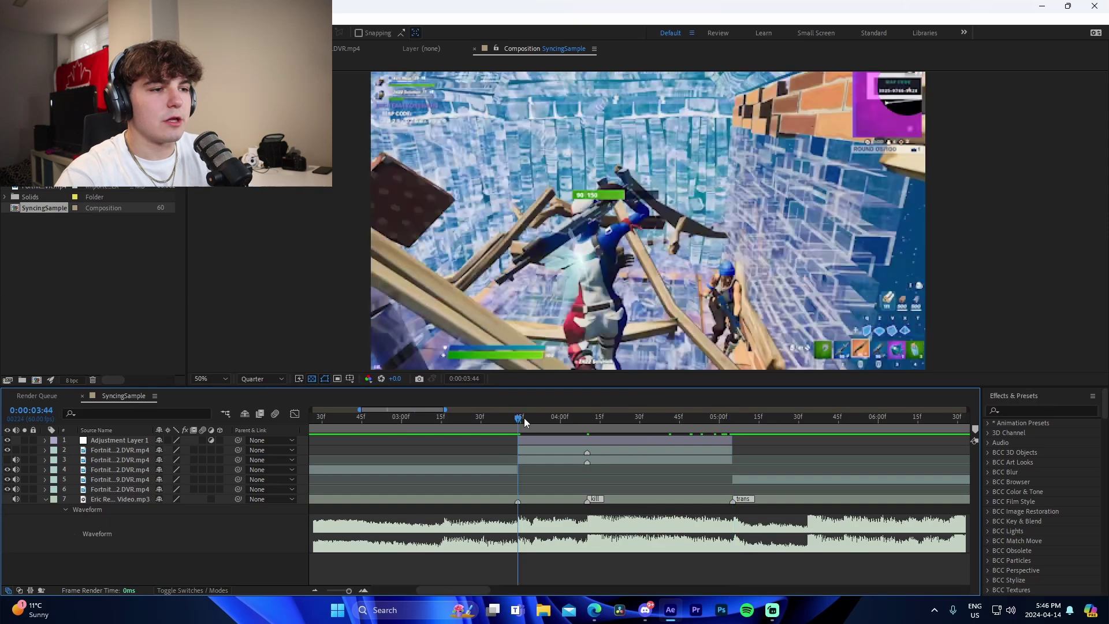
# - Find the S_BlurMoCurves effect and apply it to the adjustment layer
pyautogui.click(568, 438)
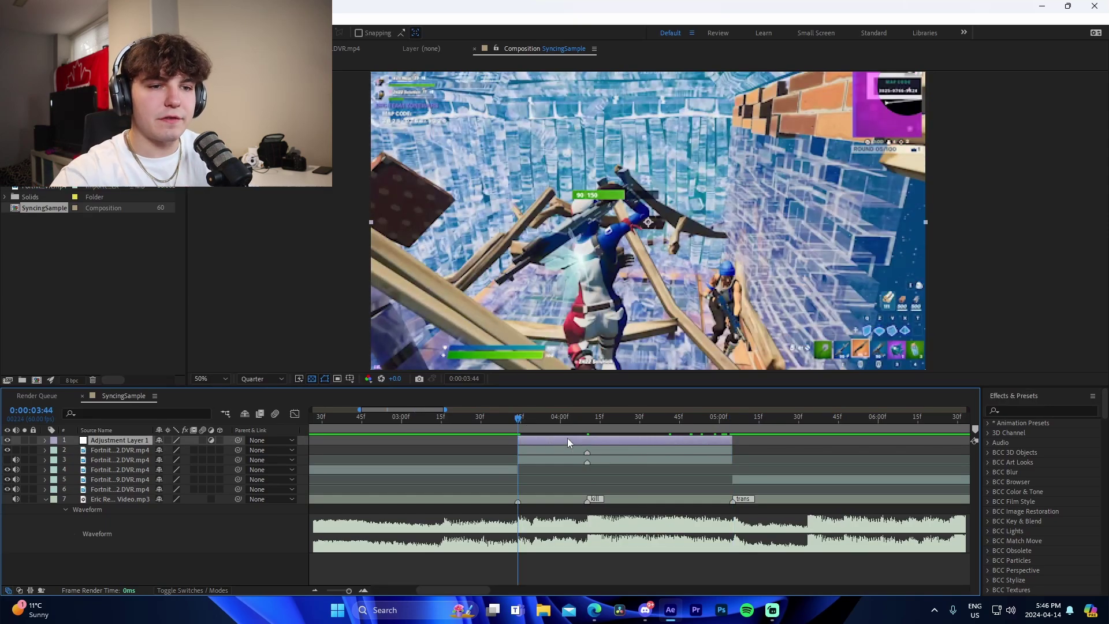
pyautogui.click(1017, 409)
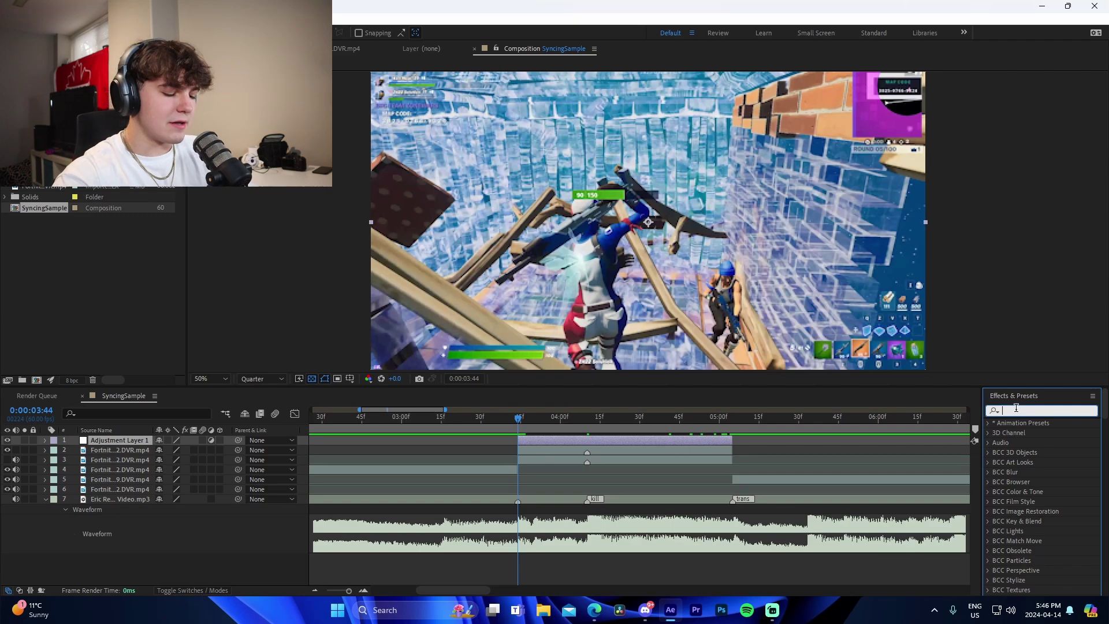
pyautogui.write('blurmo')
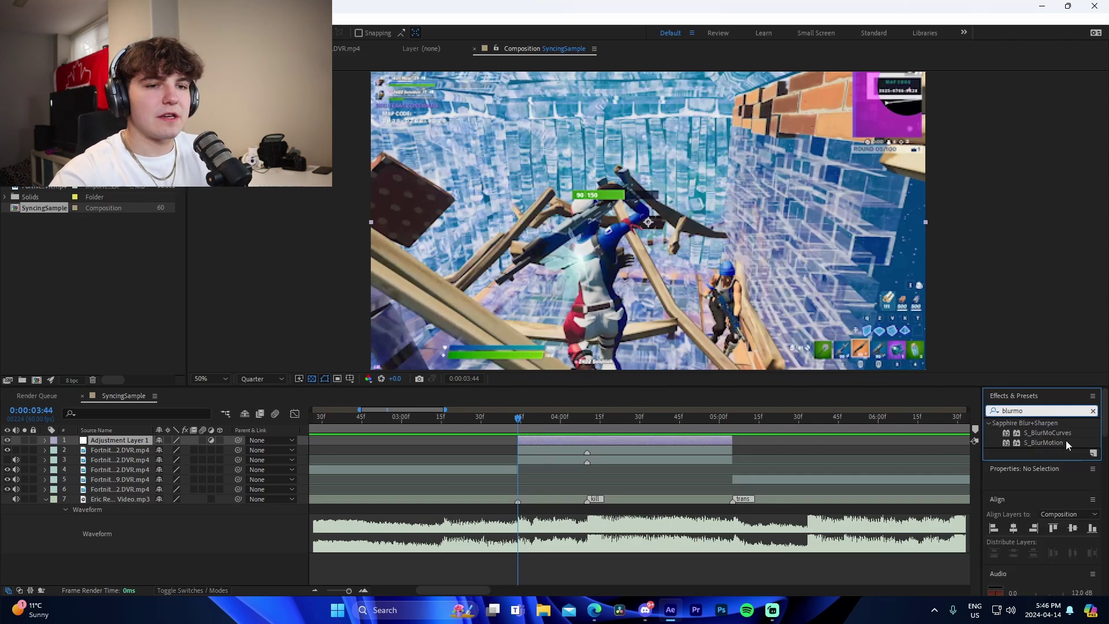
pyautogui.moveTo(1048, 433); pyautogui.dragTo(586, 427)
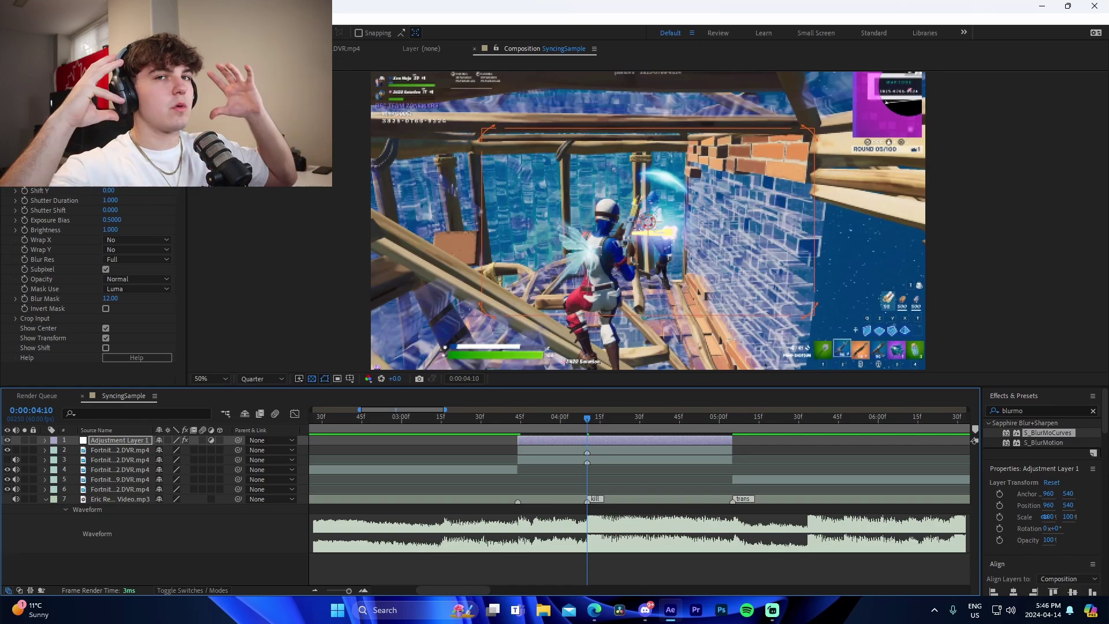
# - Keyframe the S_BlurMoCurves Z Dist at 0.6 on the kill marker and at 1 at 0:00:03:44 and 0:00:04:48
pyautogui.click(26, 162)
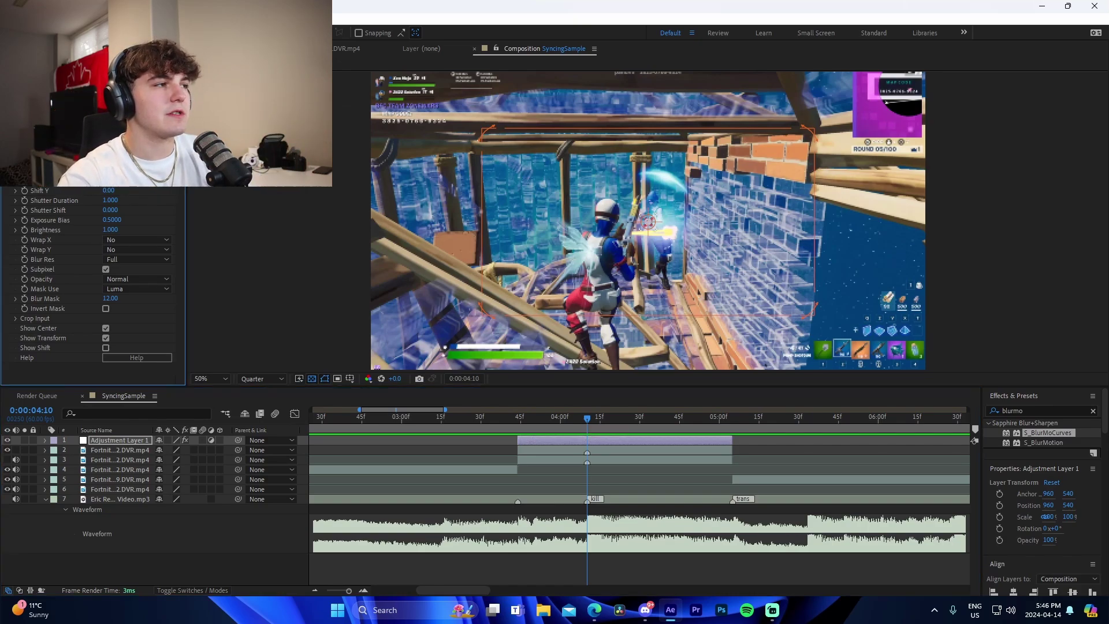
pyautogui.press('Return')
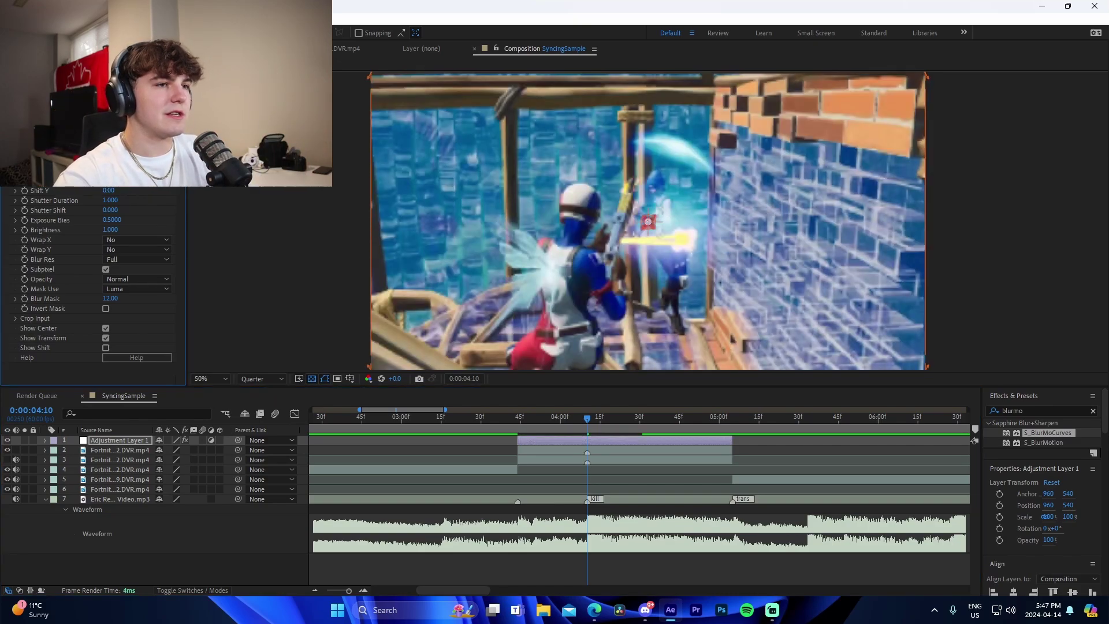
pyautogui.press('j')
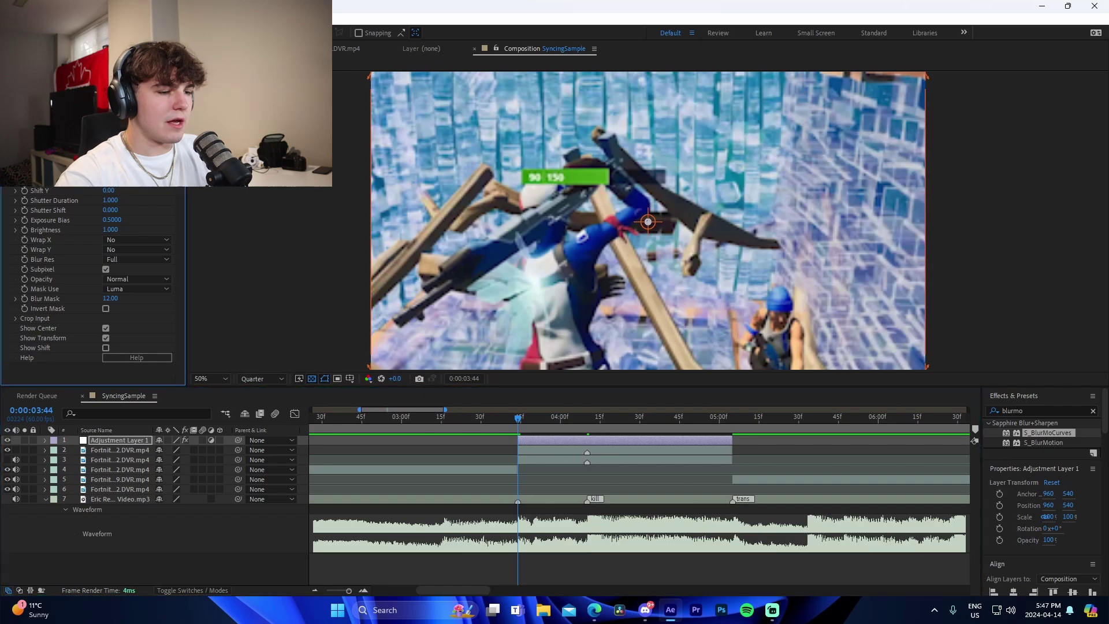
pyautogui.press('Return')
pyautogui.moveTo(661, 418); pyautogui.dragTo(687, 417)
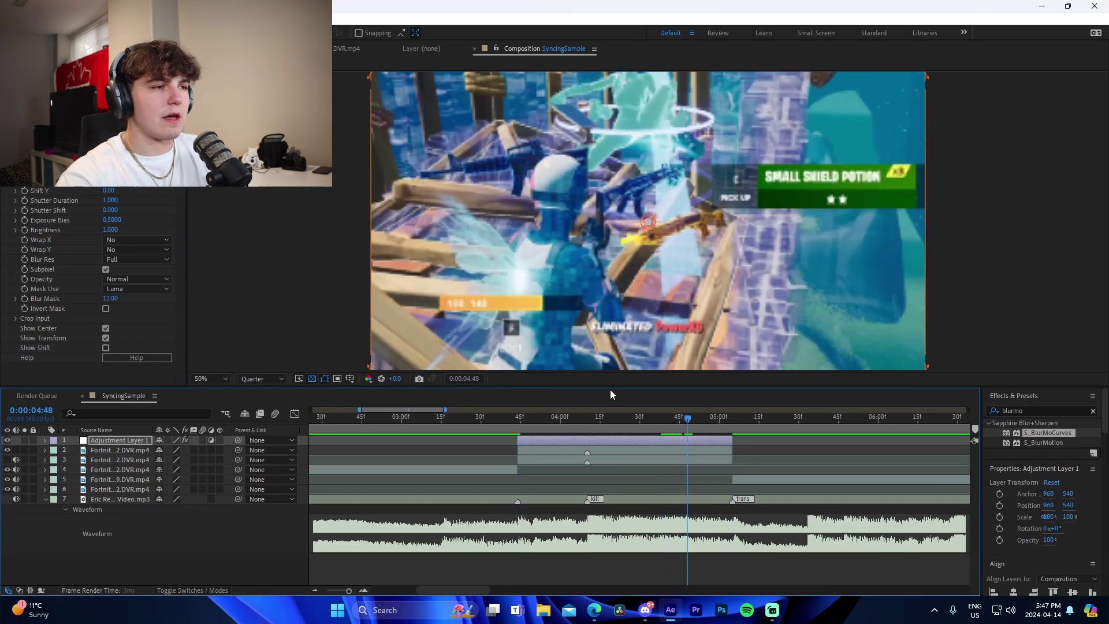
pyautogui.click(109, 162)
pyautogui.press('Return')
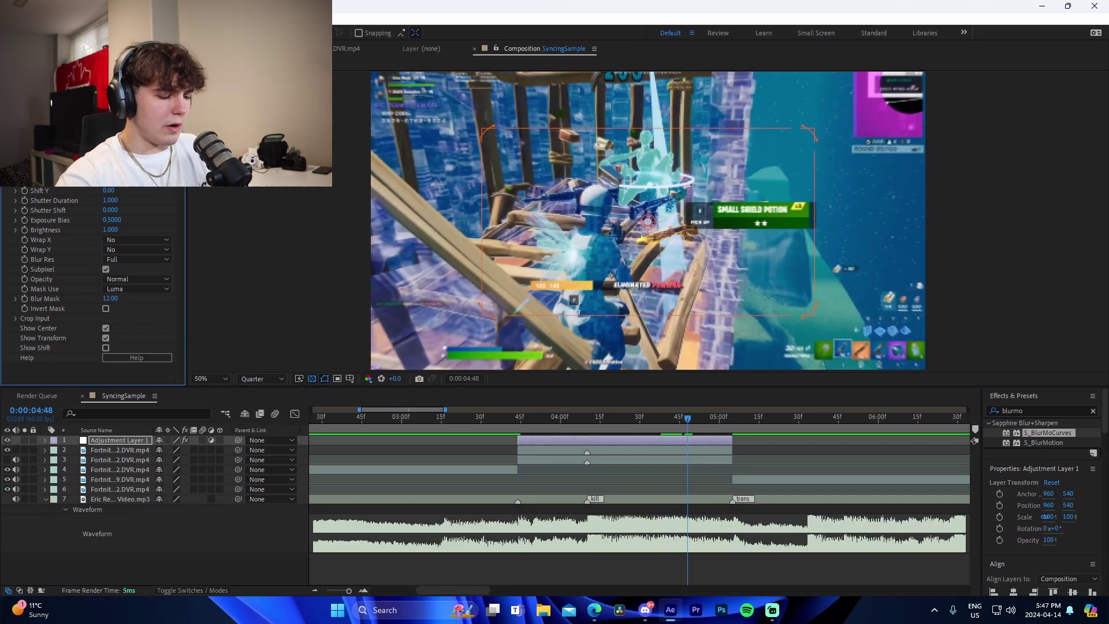
# - Reshape the Z Dist value curve so it plunges into and climbs steeply out of the kill keyframe, and return to the layer bars
pyautogui.press('u')
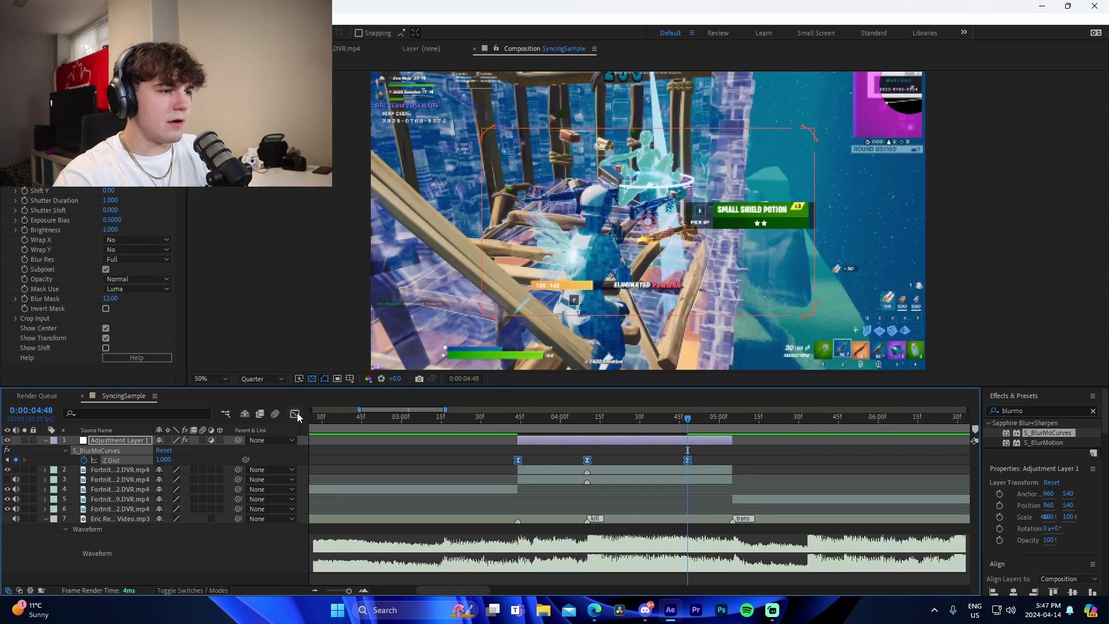
pyautogui.click(295, 413)
pyautogui.scroll(4, 507, 507)
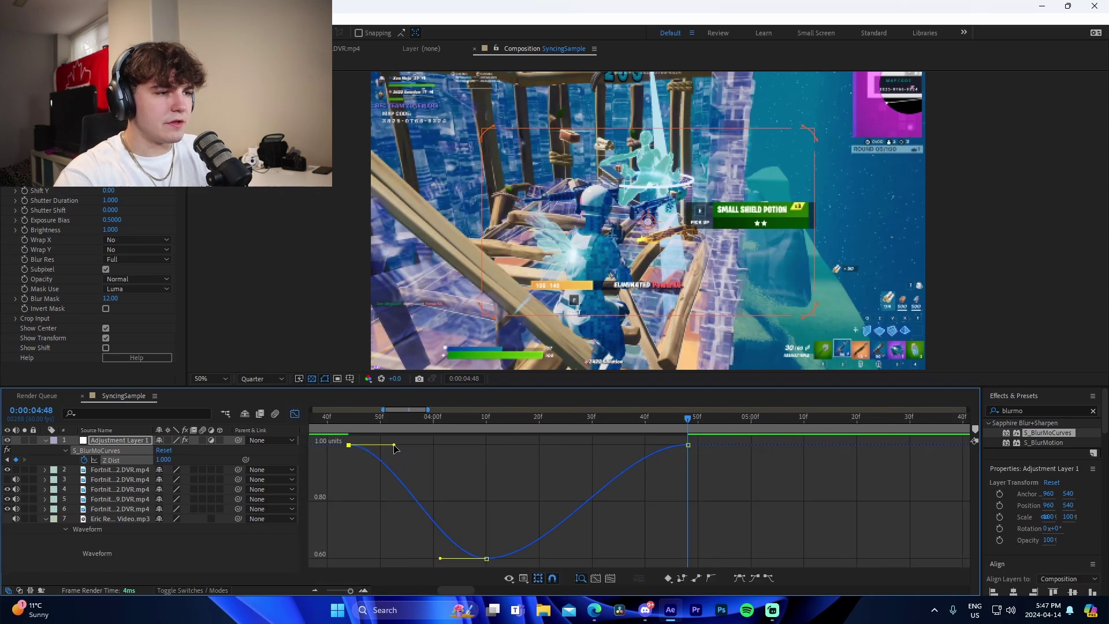
pyautogui.moveTo(394, 448); pyautogui.dragTo(493, 451)
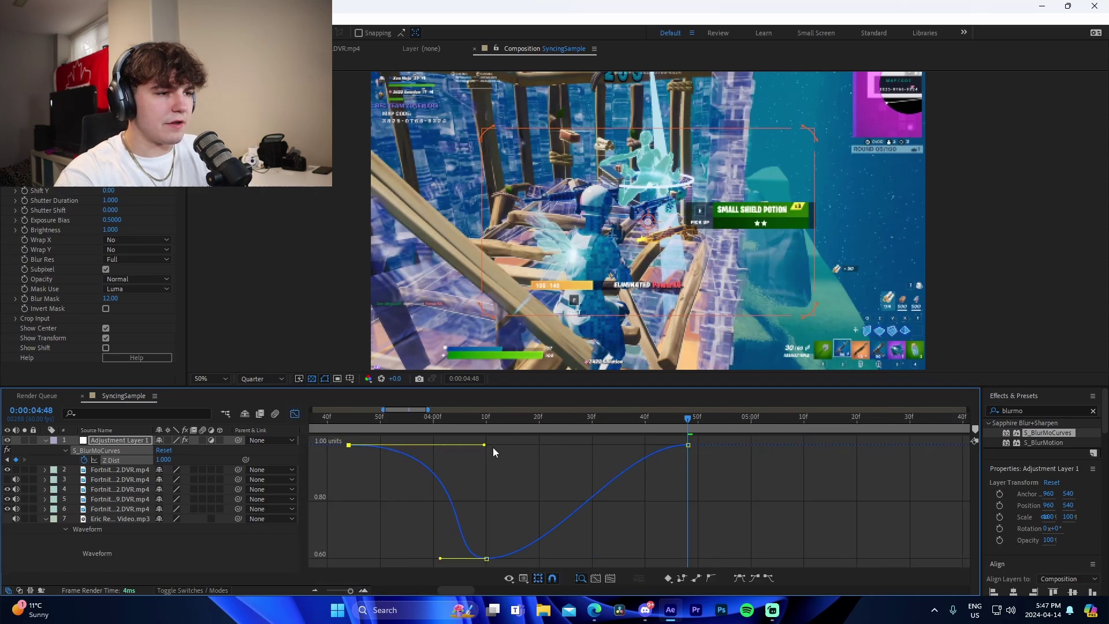
pyautogui.click(688, 444)
pyautogui.moveTo(647, 445); pyautogui.dragTo(480, 449)
pyautogui.moveTo(553, 558); pyautogui.dragTo(482, 452)
pyautogui.hotkey('shift', 'F3')
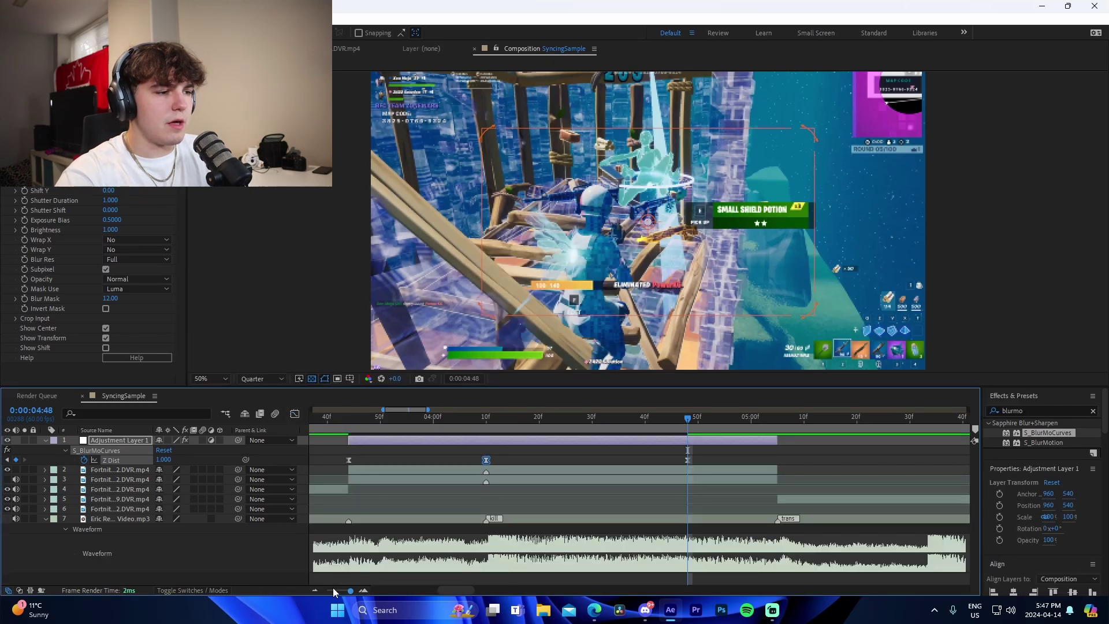
# - Play back the edit from 0:00:01:57 to check how the zoom hits the kill
pyautogui.click(314, 589)
pyautogui.click(315, 590)
pyautogui.click(461, 417)
pyautogui.press('space')
pyautogui.click(783, 459)
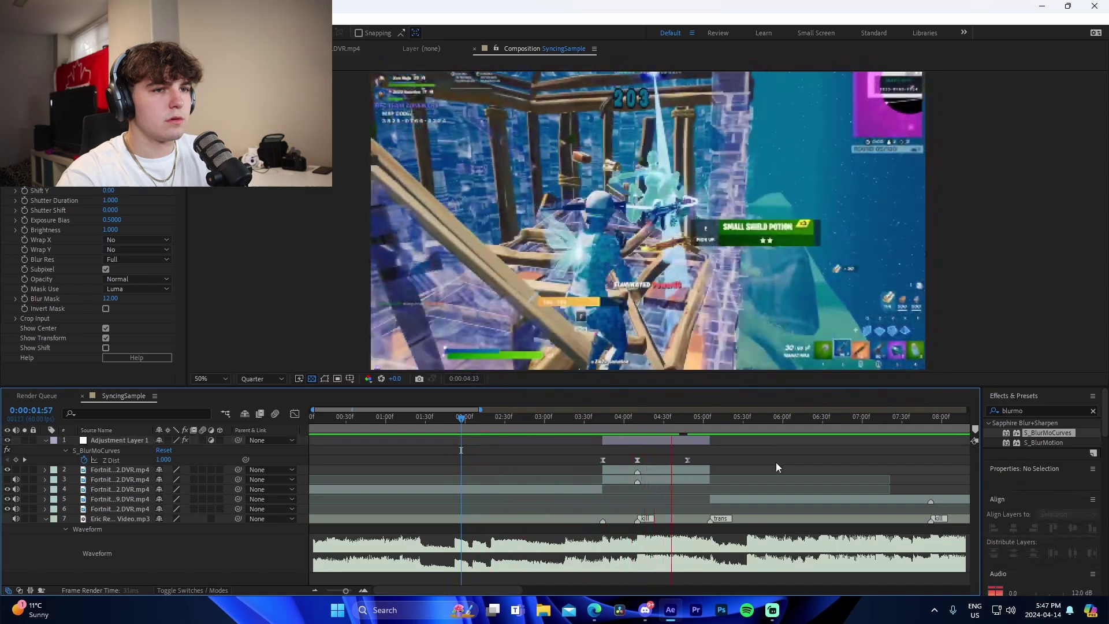
pyautogui.press('space')
# - Place the playhead on the kill marker at 0:00:04:10 and apply the JoshyyTwitchyBuildupShake.ffx preset from the Buildups folder to the adjustment layer
pyautogui.moveTo(603, 425); pyautogui.dragTo(633, 449)
pyautogui.press('u')
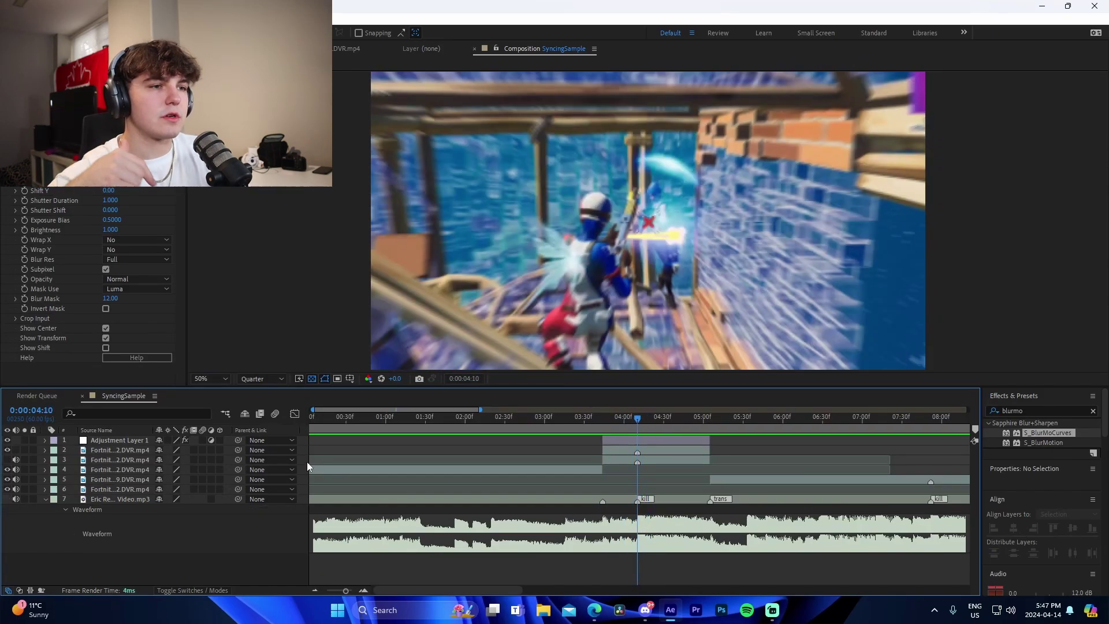
pyautogui.click(154, 18)
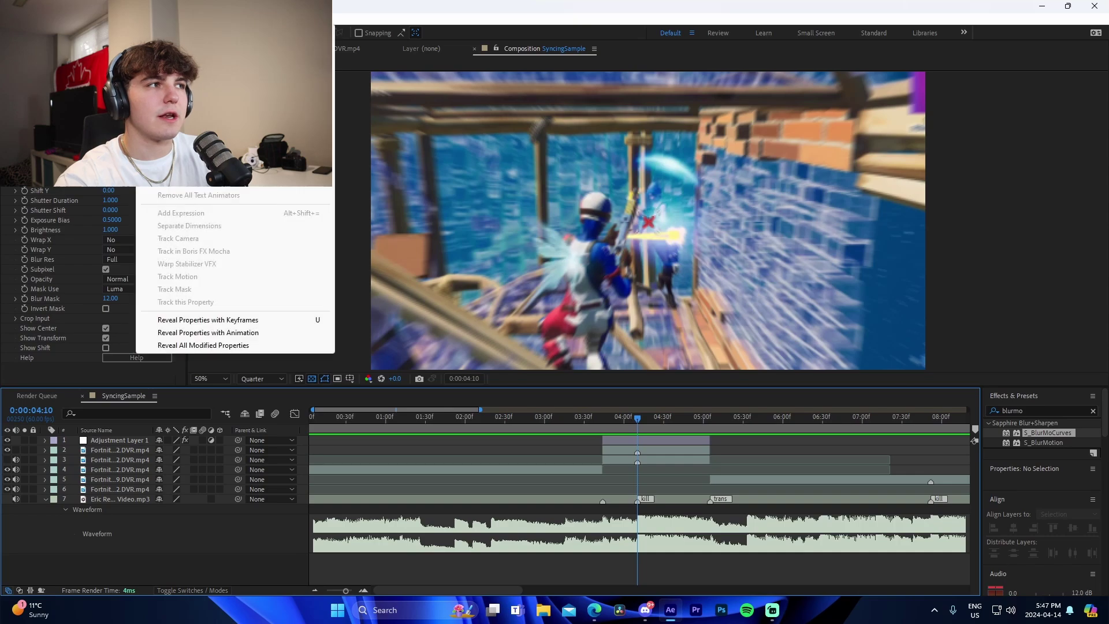
pyautogui.click(660, 440)
pyautogui.click(153, 19)
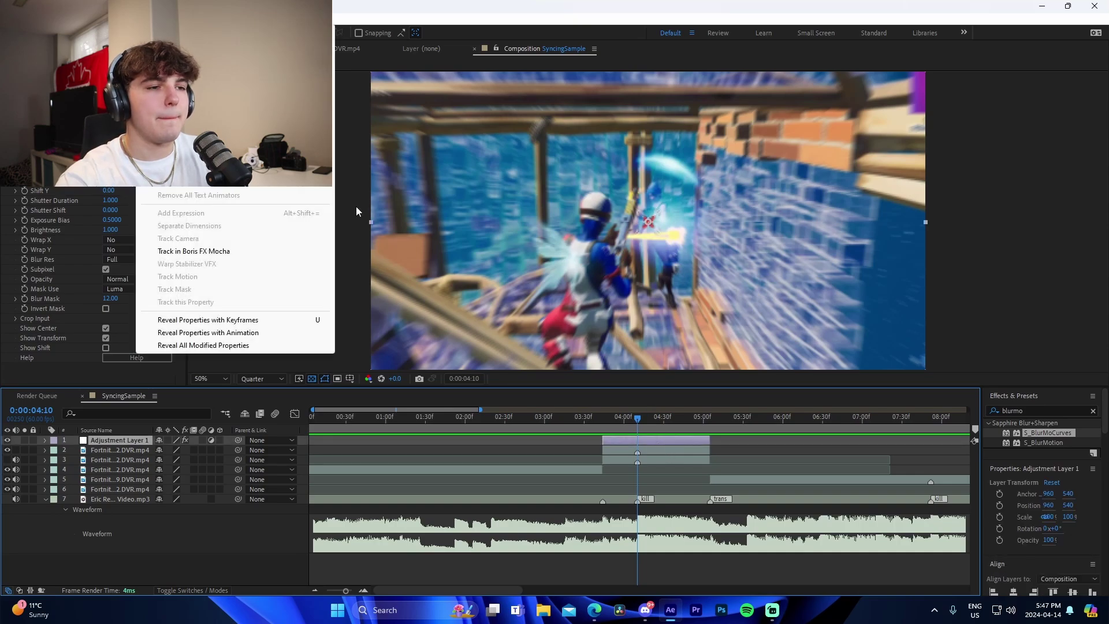
pyautogui.click(192, 45)
pyautogui.scroll(5, 65, 260)
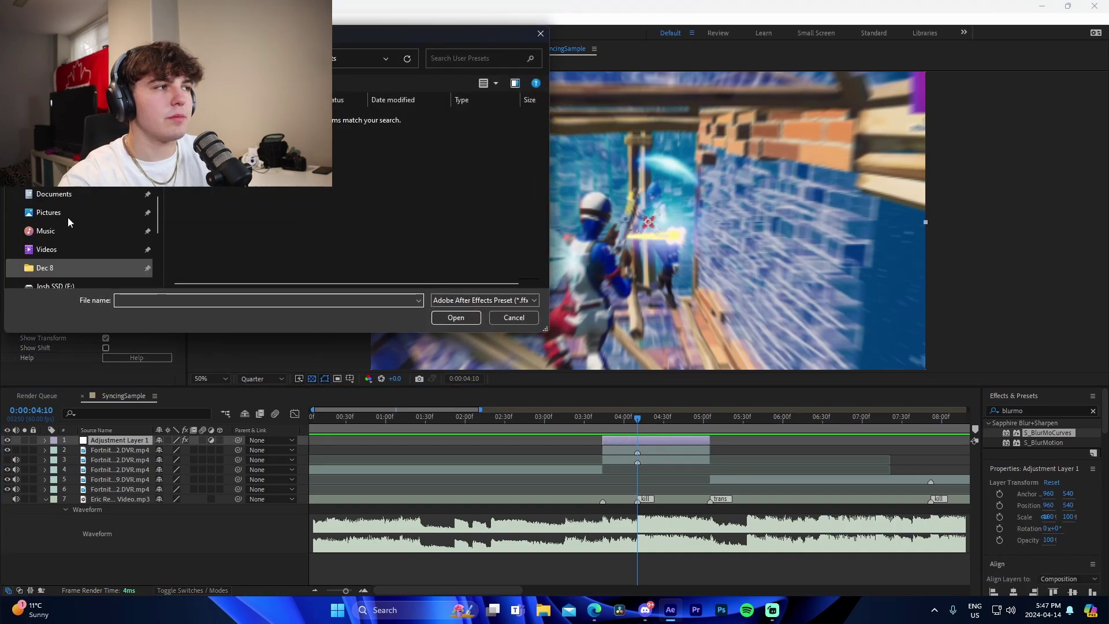
pyautogui.click(54, 168)
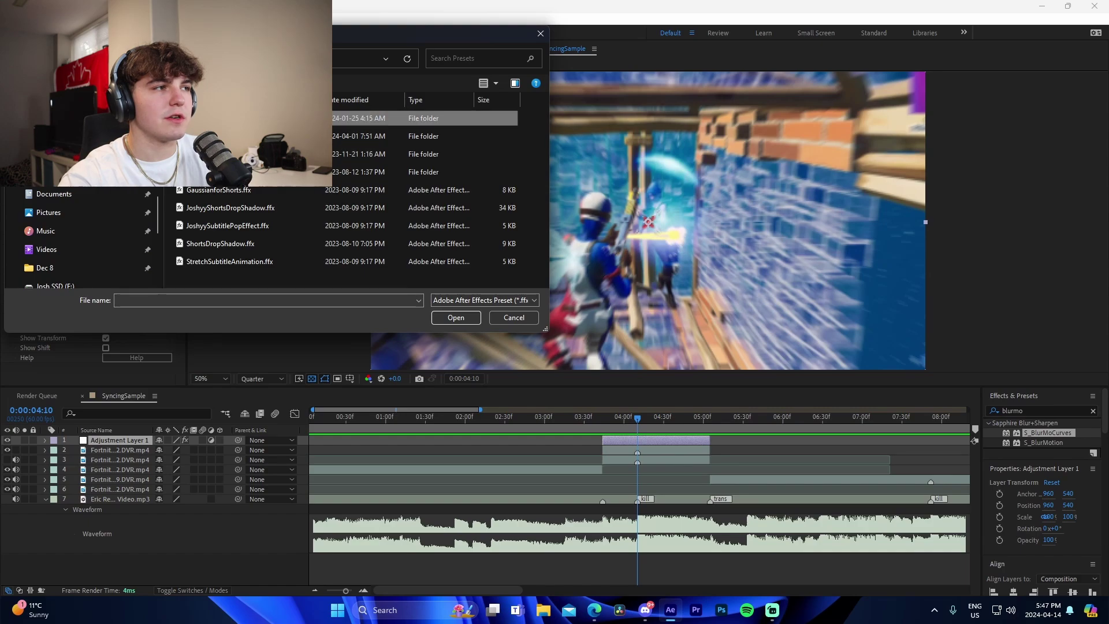
pyautogui.doubleClick(255, 118)
pyautogui.click(278, 230)
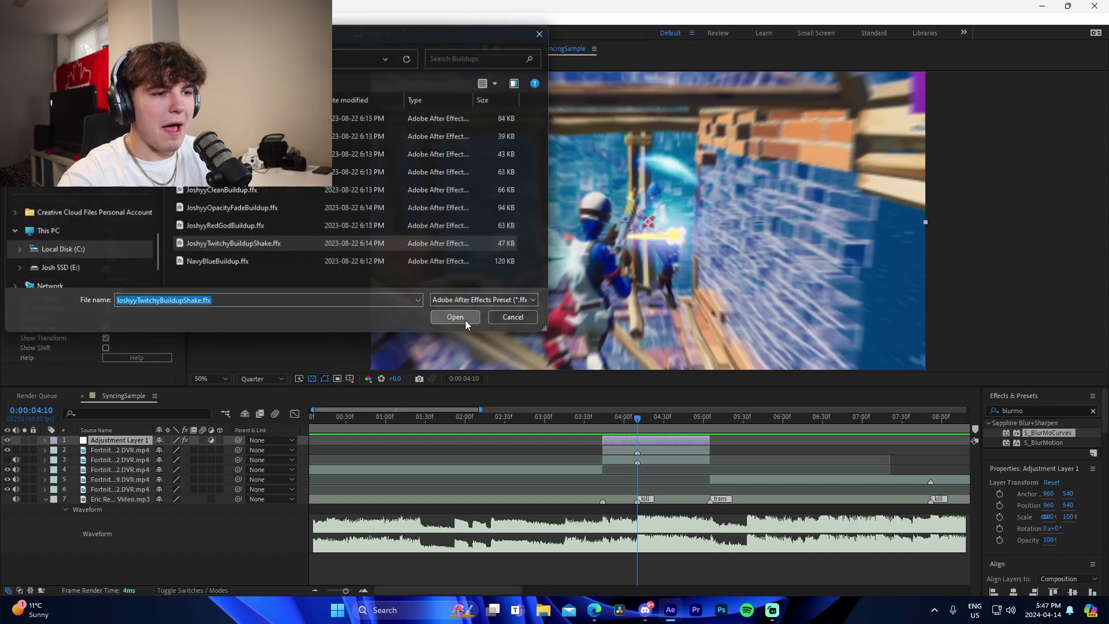
pyautogui.click(465, 319)
# - Shift the shake's Amplitude keyframes so the buildup ends at the kill marker, and move its first keyframe to the clip's start at 0:00:03:44
pyautogui.moveTo(585, 475); pyautogui.dragTo(705, 485)
pyautogui.click(365, 589)
pyautogui.click(366, 590)
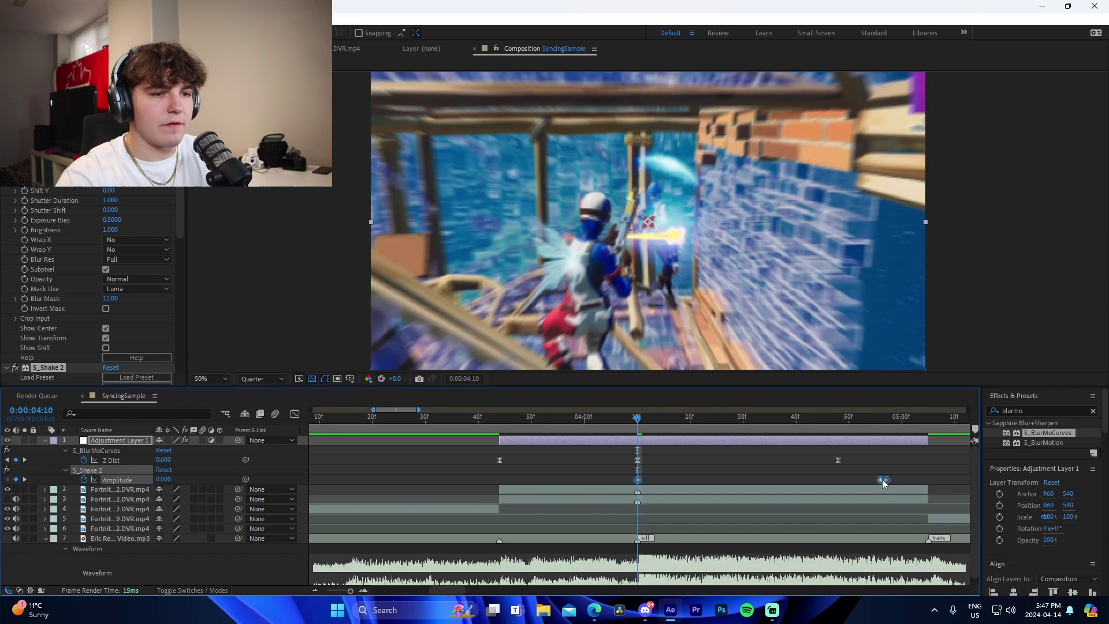
pyautogui.moveTo(884, 480); pyautogui.dragTo(641, 487)
pyautogui.click(507, 491)
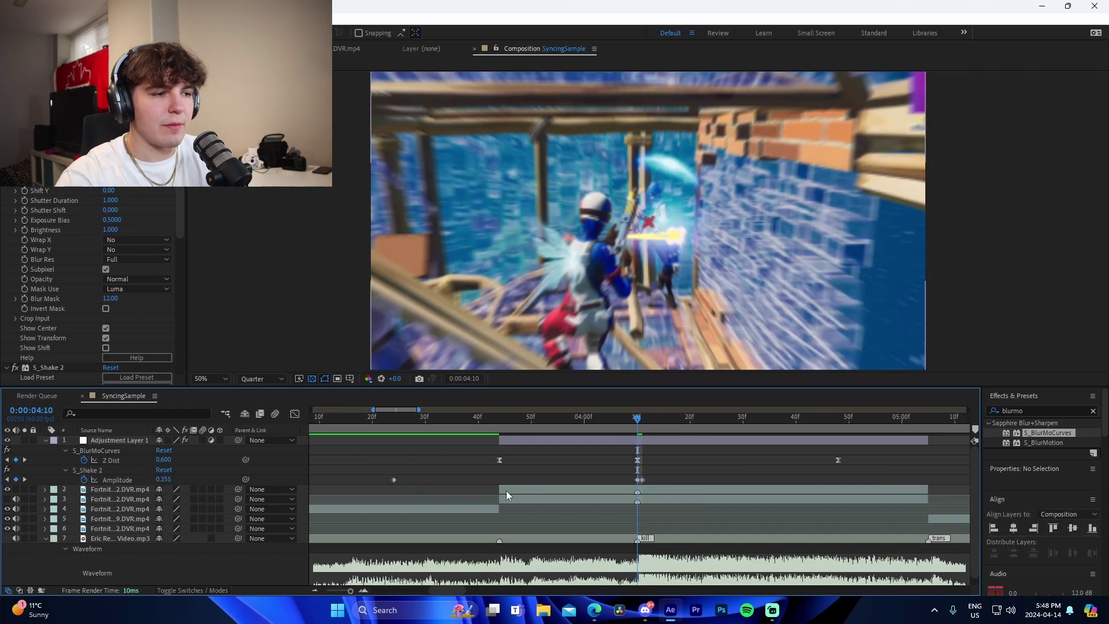
pyautogui.moveTo(396, 480); pyautogui.dragTo(407, 482)
pyautogui.click(536, 476)
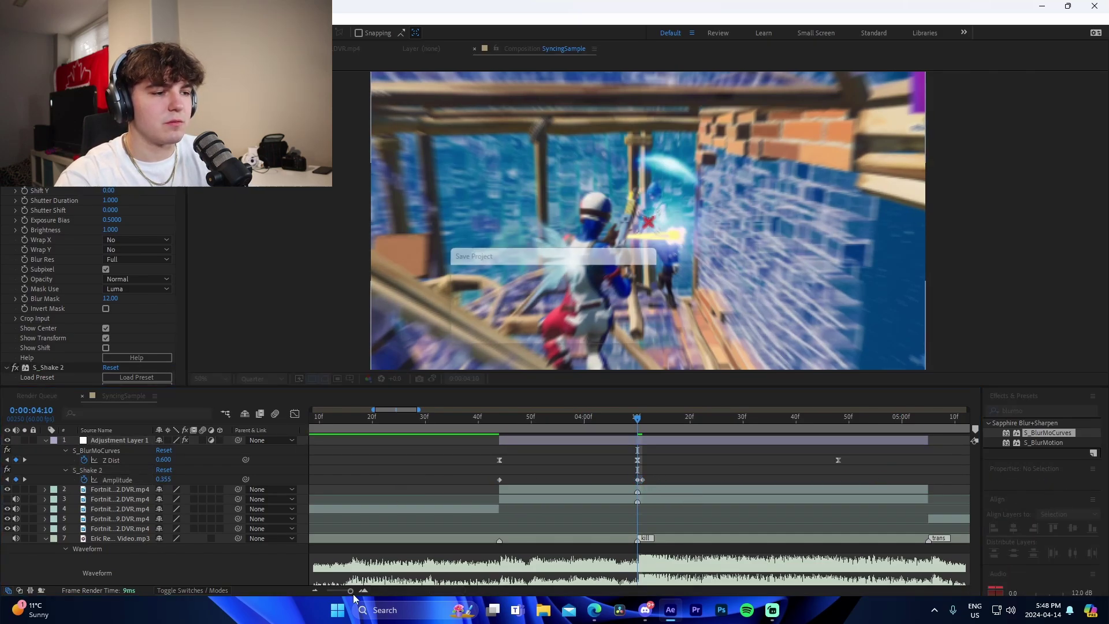
# - Examine the inventory corner of the frame up close at 0:00:03:49 and set the preview resolution to Full
pyautogui.click(315, 590)
pyautogui.moveTo(531, 428)
pyautogui.mouseDown()
pyautogui.moveTo(663, 435)
pyautogui.moveTo(525, 428)
pyautogui.moveTo(538, 431)
pyautogui.mouseUp()
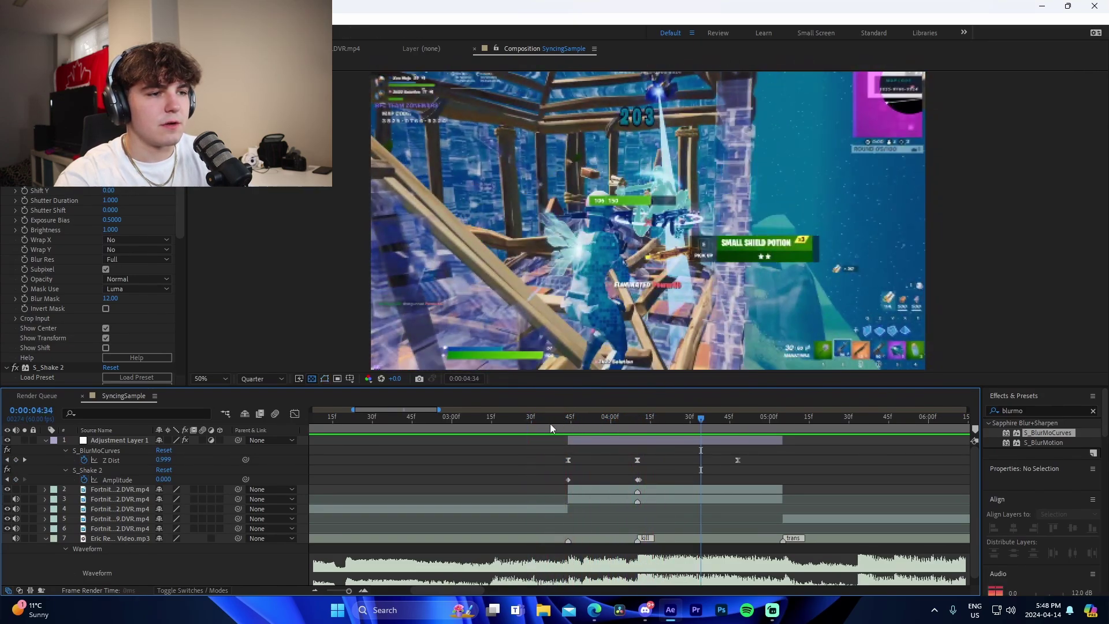
pyautogui.click(581, 428)
pyautogui.scroll(2, 806, 290)
pyautogui.moveTo(793, 228); pyautogui.dragTo(618, 205)
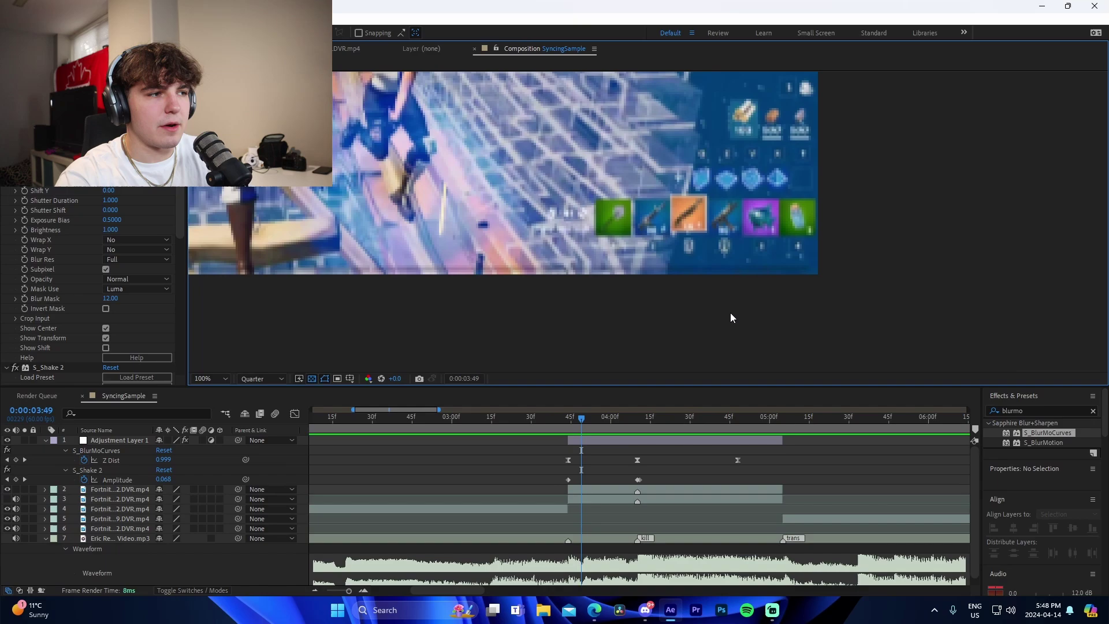
pyautogui.click(254, 378)
pyautogui.click(259, 394)
# - Return the playhead to 0:00:03:44, collapse the adjustment layer's properties and set the preview back to 50% magnification
pyautogui.moveTo(594, 428); pyautogui.dragTo(566, 425)
pyautogui.click(47, 441)
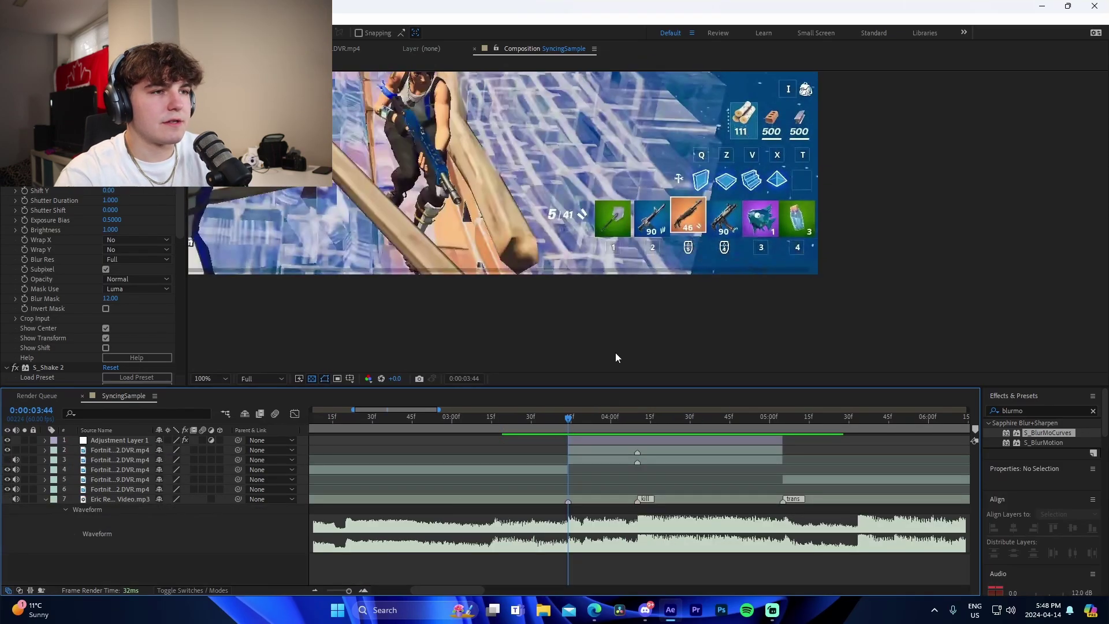
pyautogui.scroll(-4, 717, 274)
pyautogui.scroll(2, 716, 273)
pyautogui.moveTo(747, 344); pyautogui.dragTo(738, 349)
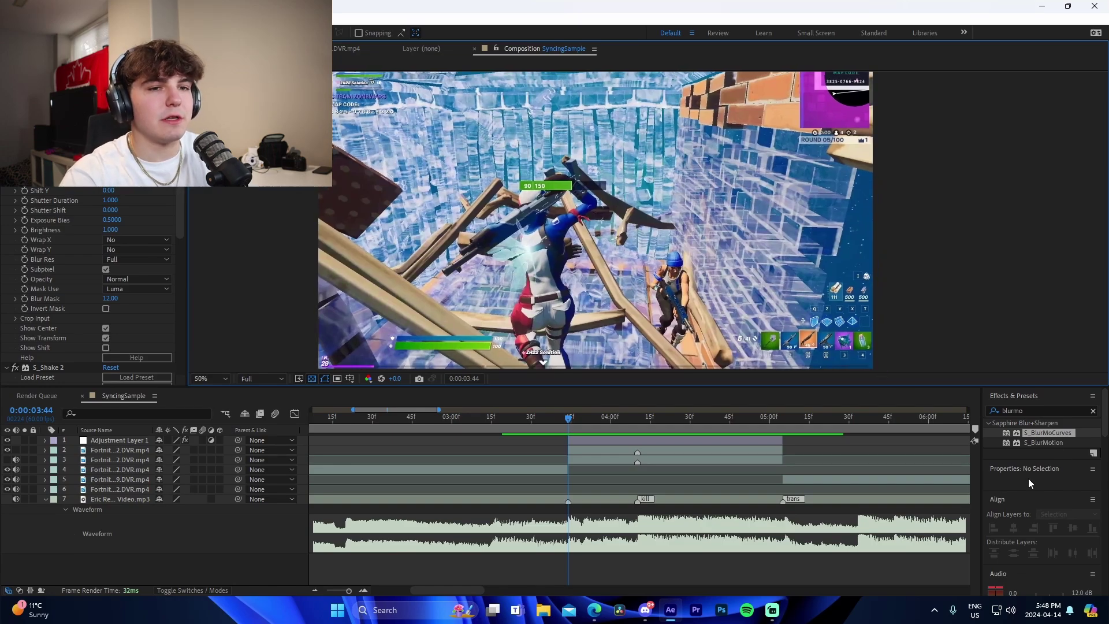
# - Find the BCC Brightness-Contrast effect and apply it to the adjustment layer
pyautogui.click(1023, 410)
pyautogui.press('BackSpace')
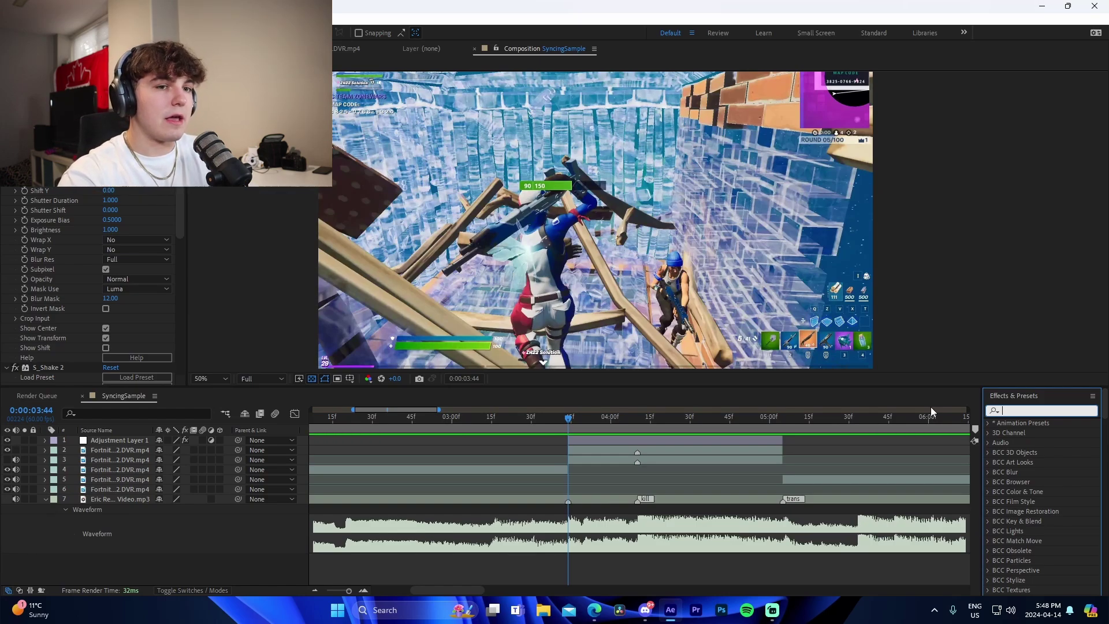
pyautogui.write('brightne')
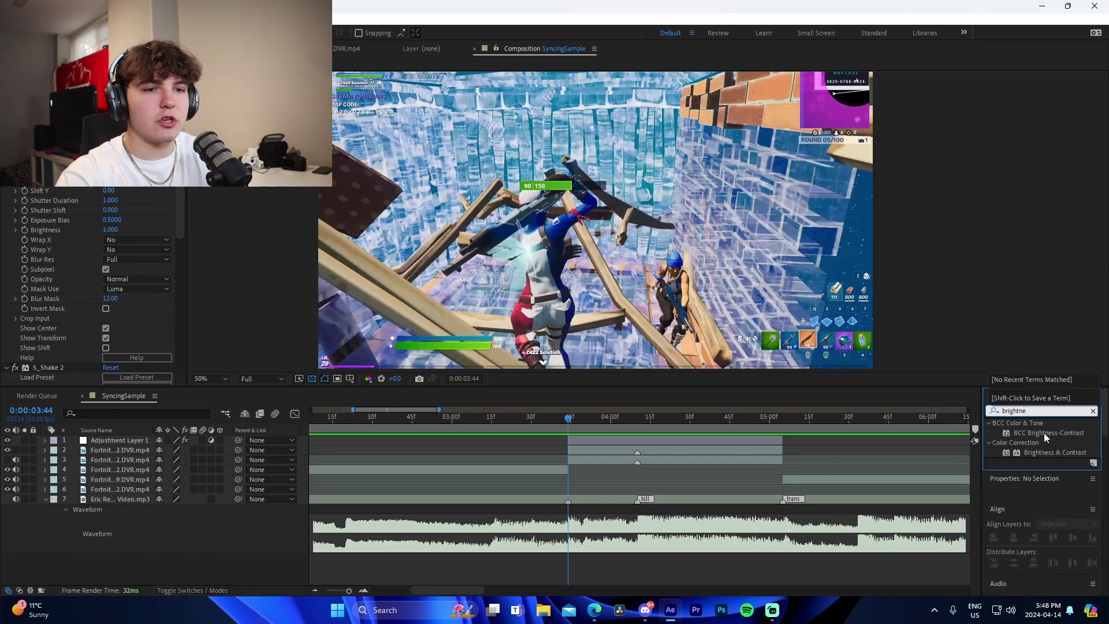
pyautogui.moveTo(1047, 438); pyautogui.dragTo(677, 446)
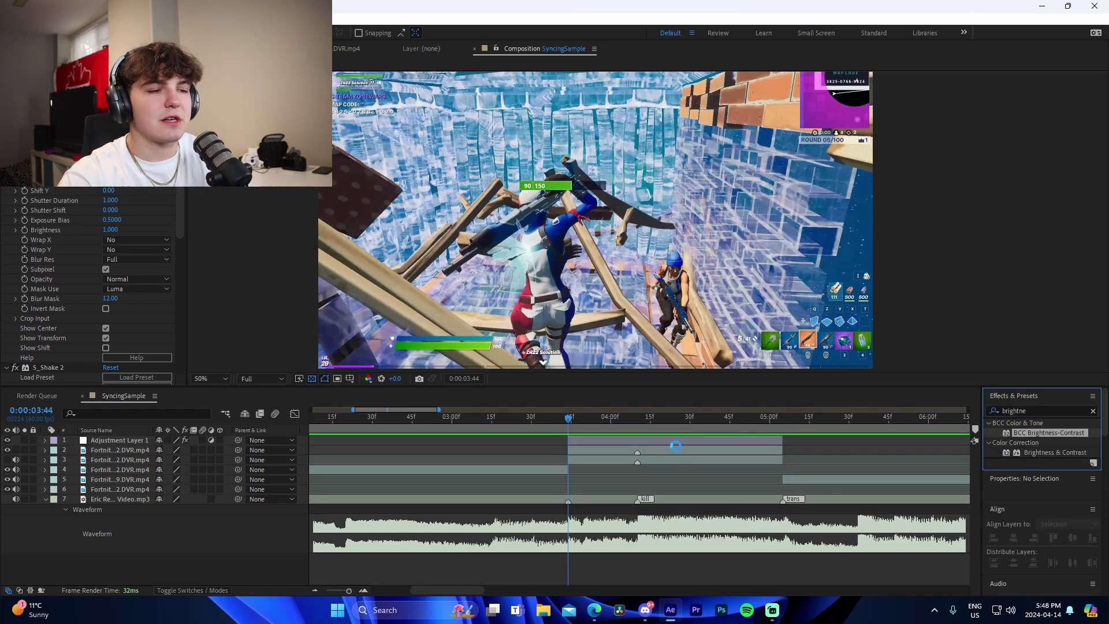
# - Add Brightness keyframes of 0 on the kill marker at 0:00:04:10, at the clip's start at 0:00:03:44 and one frame after the kill
pyautogui.click(639, 432)
pyautogui.click(32, 343)
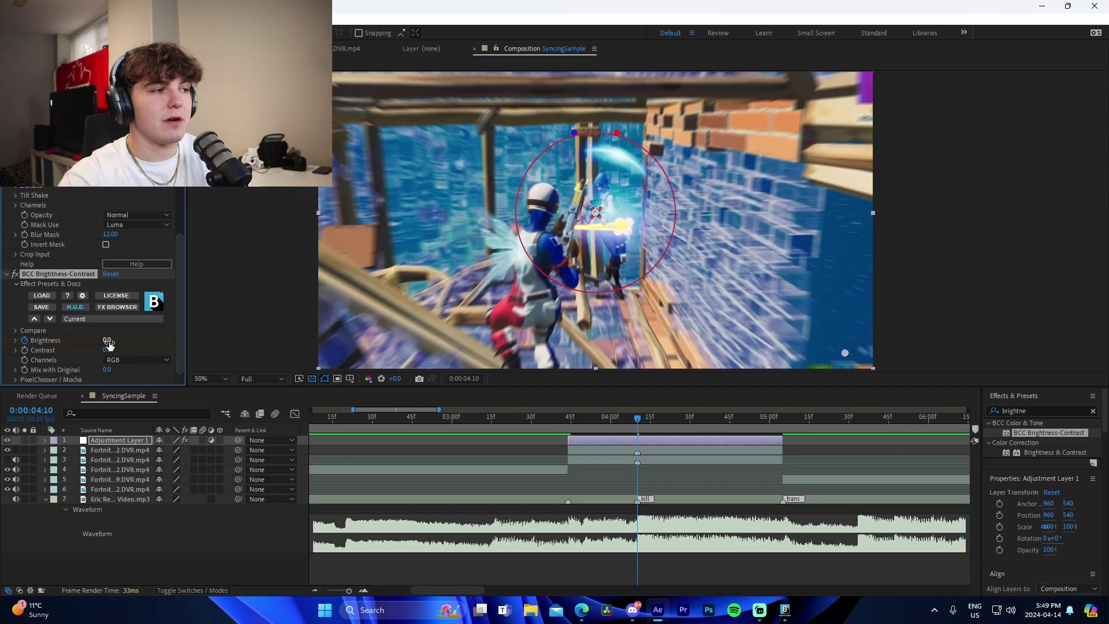
pyautogui.click(568, 419)
pyautogui.click(569, 424)
pyautogui.press('u')
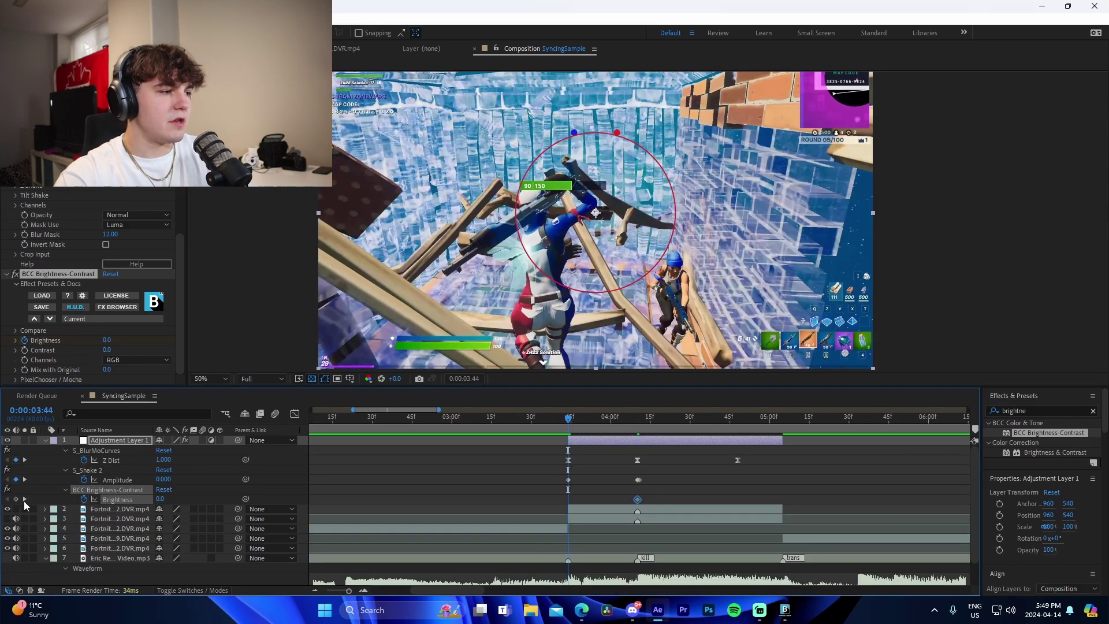
pyautogui.click(638, 419)
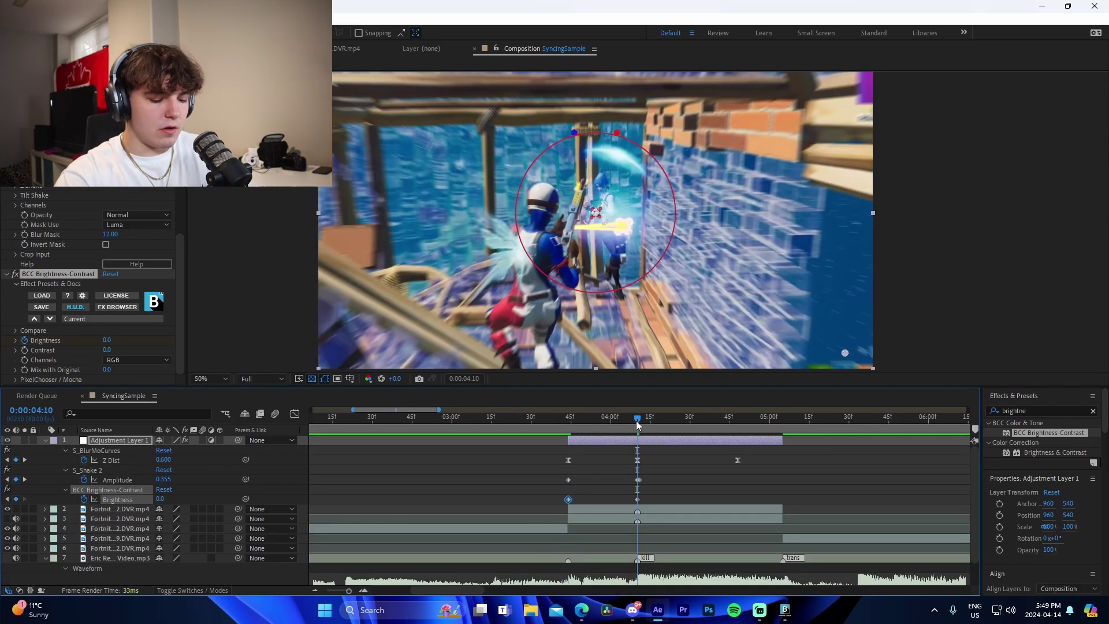
pyautogui.press('pagedown')
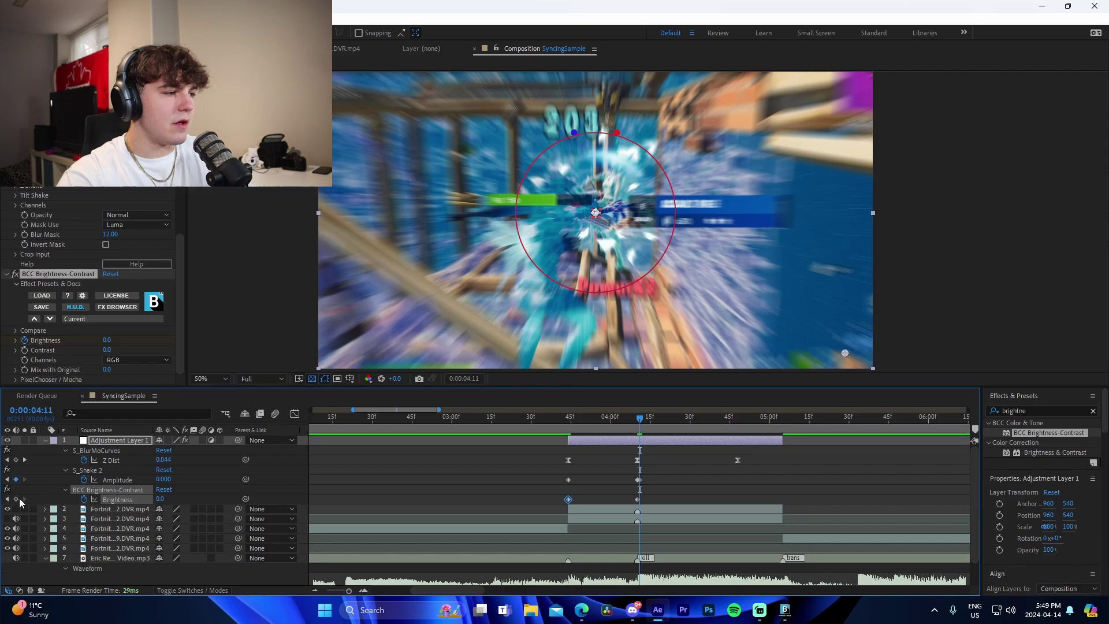
pyautogui.click(675, 486)
# - Set the Brightness keyframe on the kill at 0:00:04:10 to -70
pyautogui.click(365, 591)
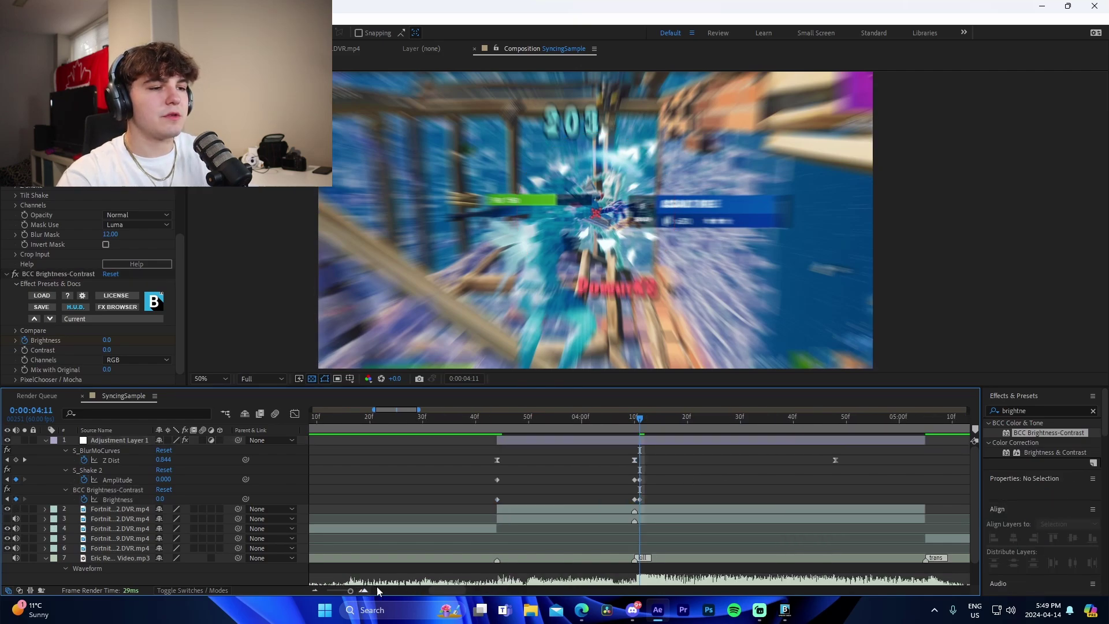
pyautogui.press('pageup')
pyautogui.moveTo(107, 340); pyautogui.dragTo(64, 334)
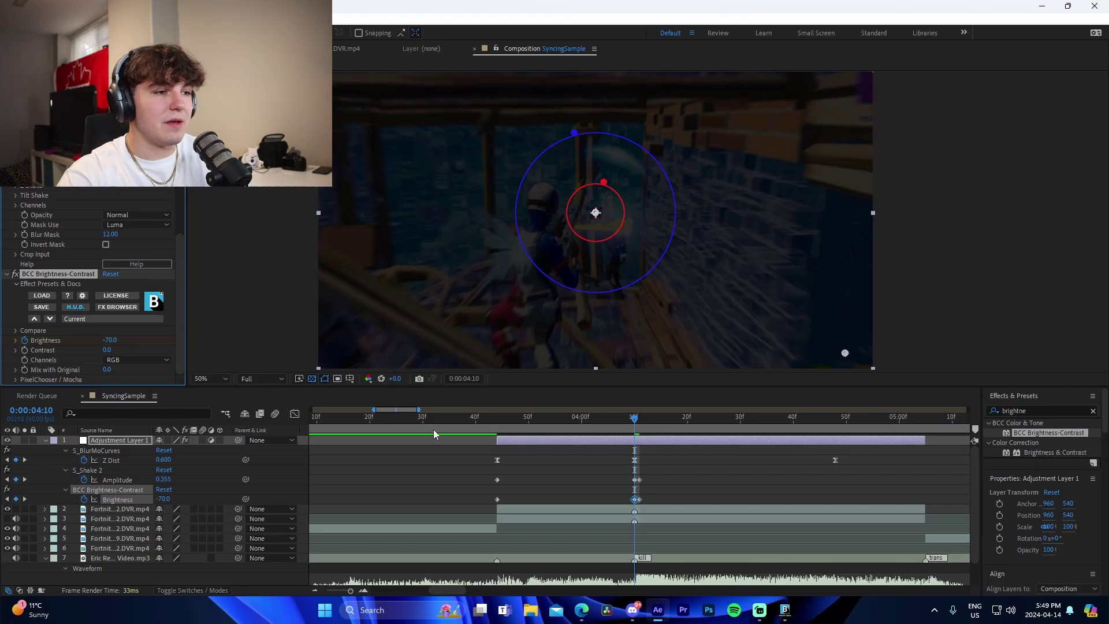
# - Play the section around the kill repeatedly from before 0:00:03:44 to check the darkening buildup and the flash back to normal
pyautogui.click(408, 420)
pyautogui.press('space')
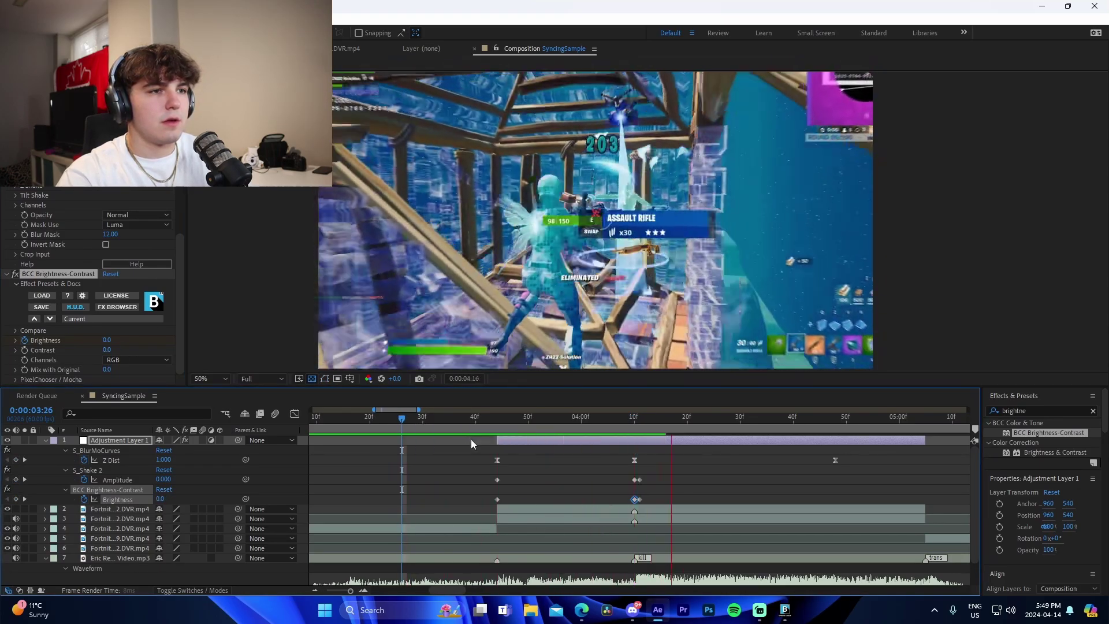
pyautogui.press('space')
pyautogui.click(441, 422)
pyautogui.press('space')
pyautogui.press('space')
pyautogui.click(459, 423)
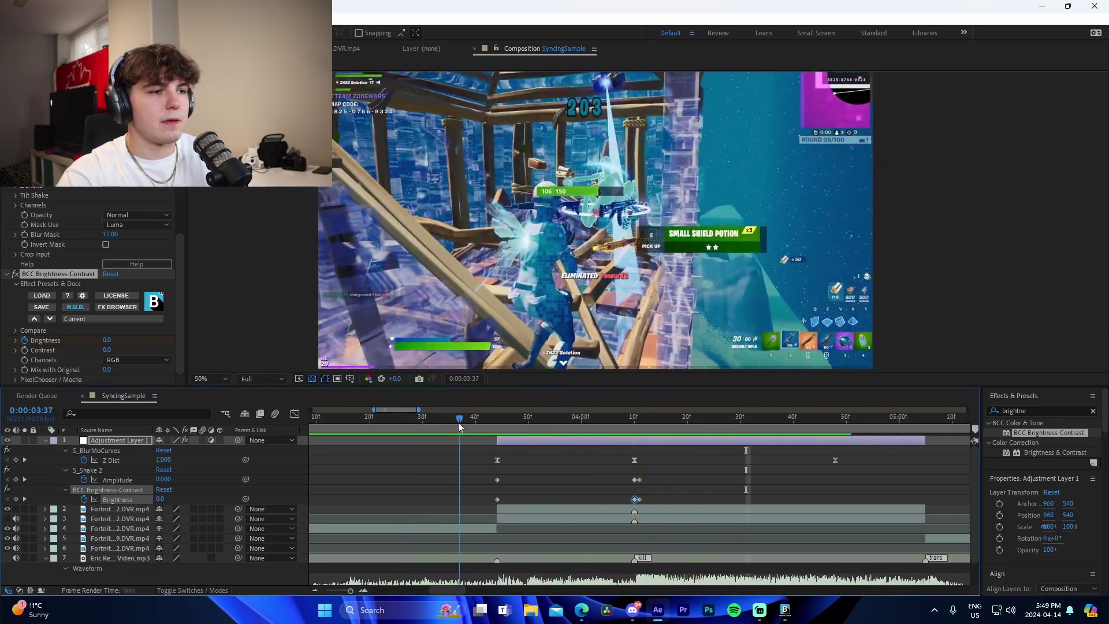
pyautogui.press('space')
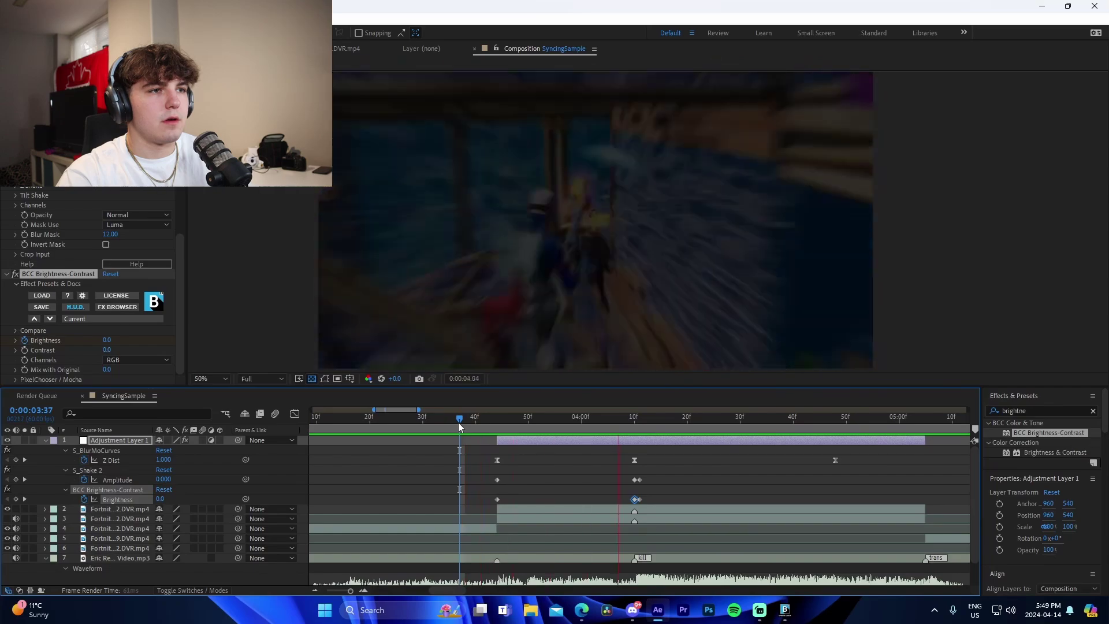
# - Park the playhead on the kill at 0:00:04:10, collapse Adjustment Layer 1's keyframed properties and save the project
pyautogui.press('space')
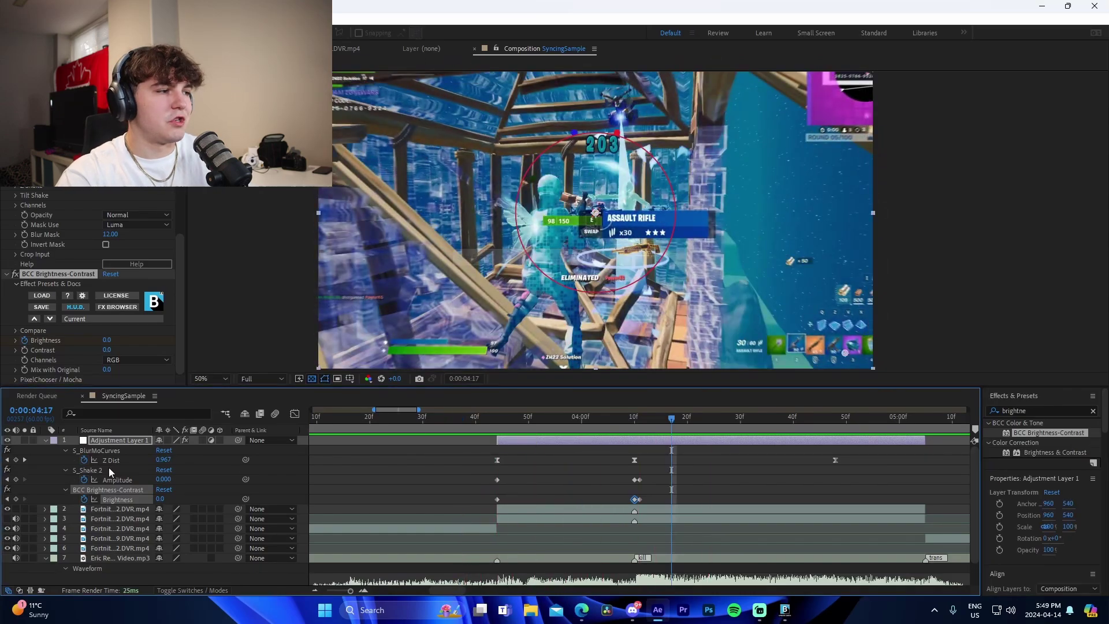
pyautogui.click(630, 428)
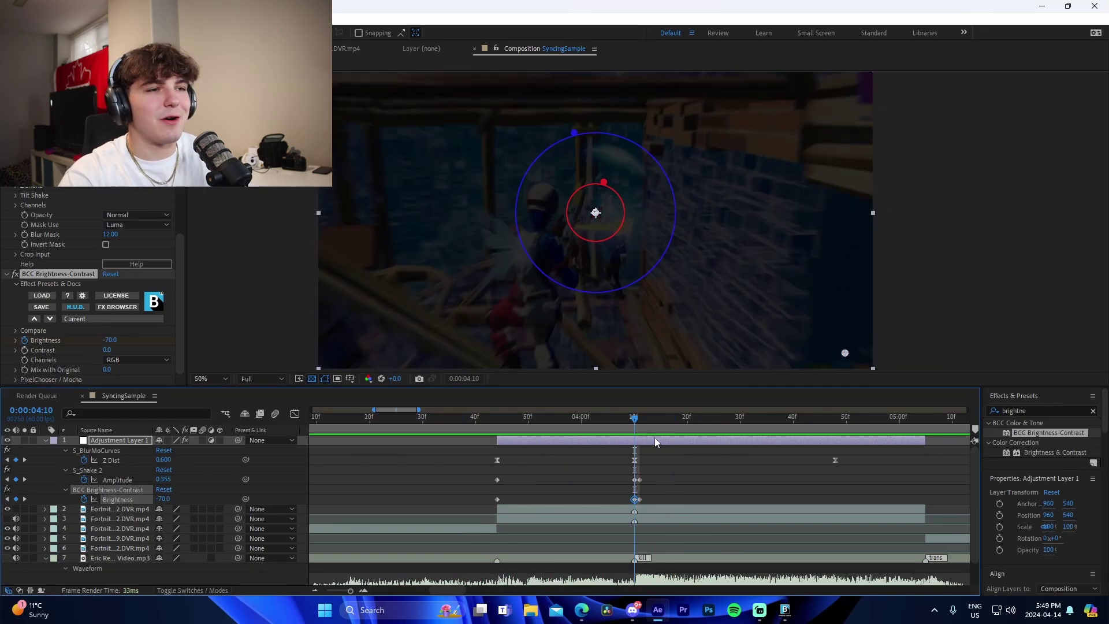
pyautogui.click(751, 488)
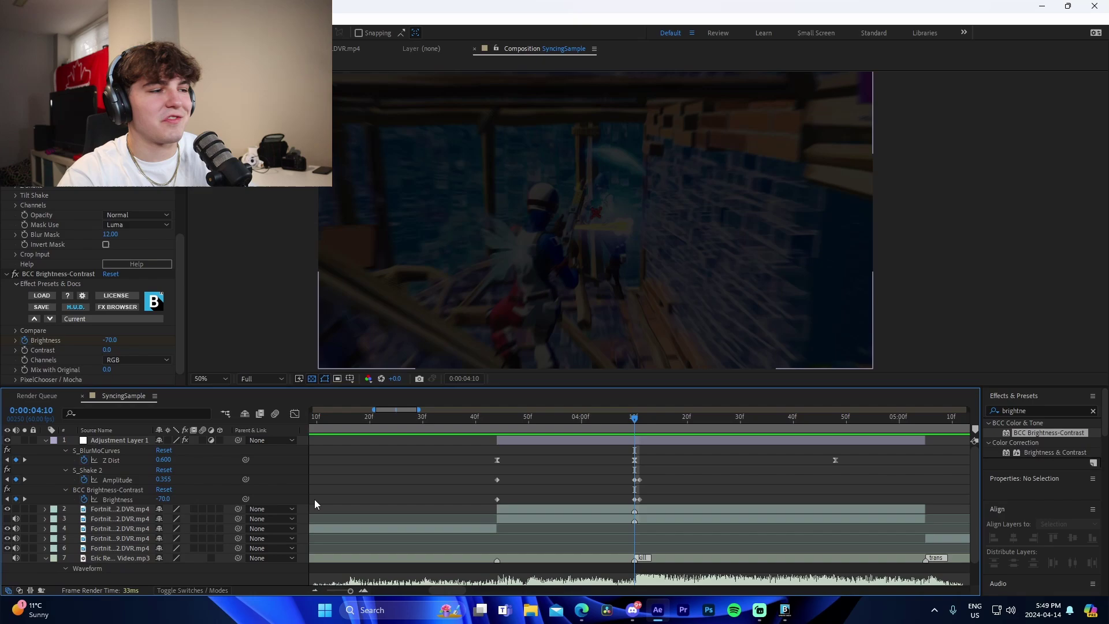
pyautogui.click(46, 441)
pyautogui.click(636, 442)
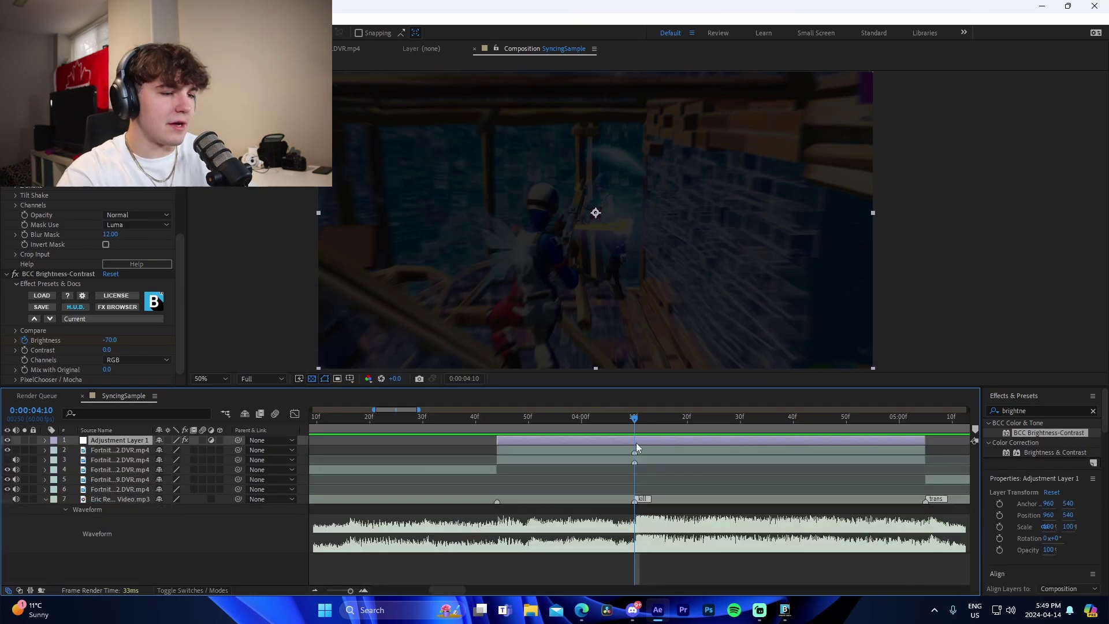
pyautogui.press('=')
pyautogui.hotkey('ctrl', 's')
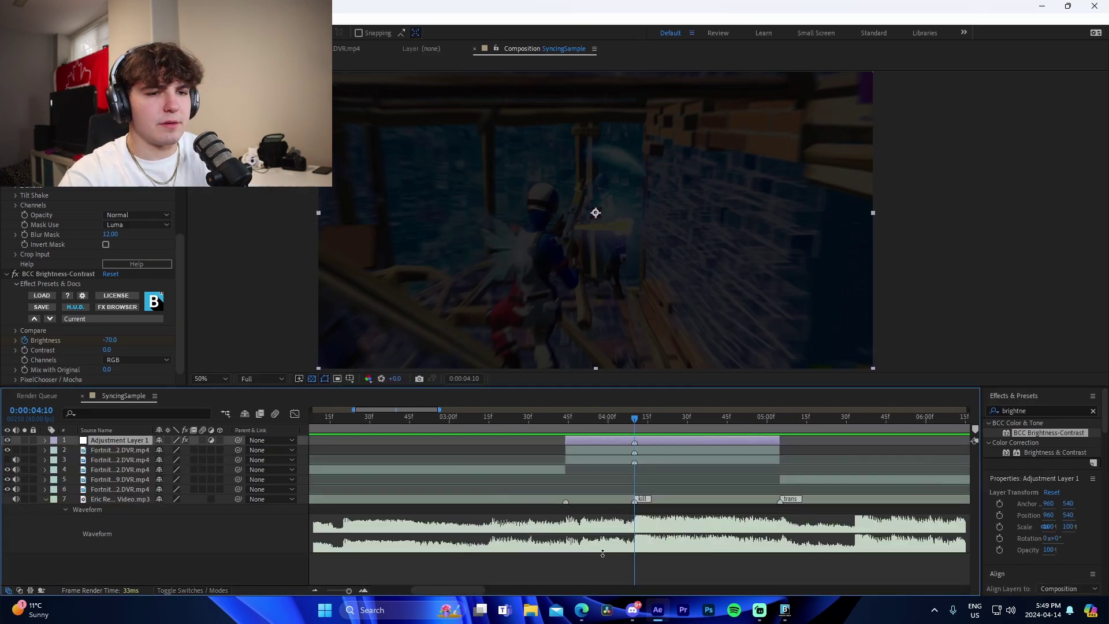
# - Search the effects for flicker and apply S_Flicker to Adjustment Layer 1
pyautogui.click(854, 503)
pyautogui.click(1033, 410)
pyautogui.write('flicker')
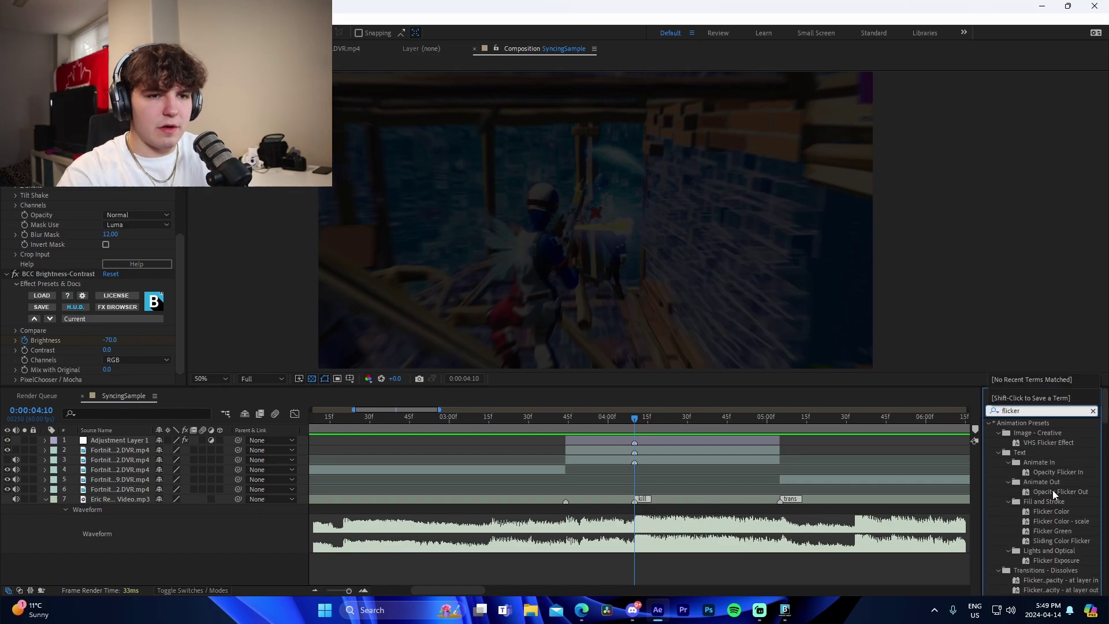
pyautogui.scroll(-5, 1052, 494)
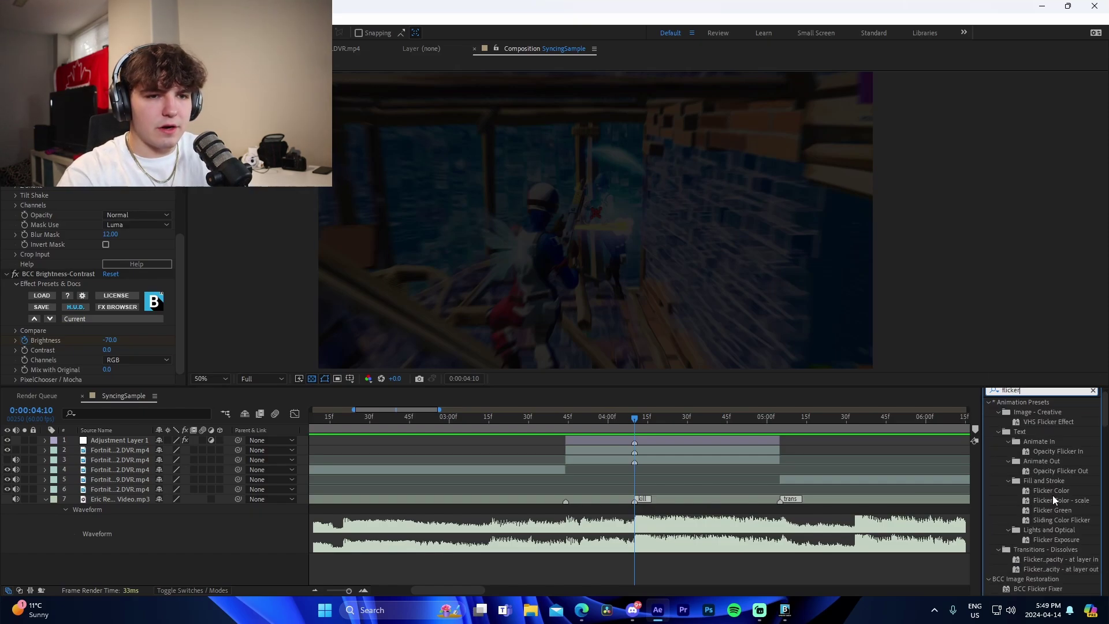
pyautogui.moveTo(1037, 522); pyautogui.dragTo(675, 443)
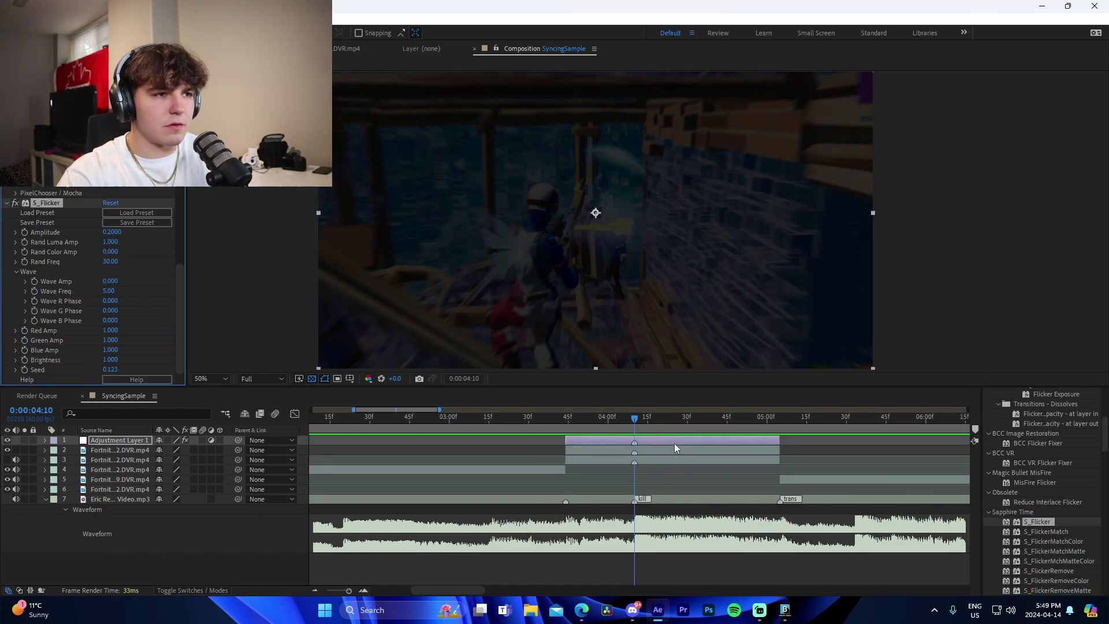
# - Set the S_Flicker Amplitude to 1.2 and preview the flicker from just before the clip's start
pyautogui.moveTo(113, 233); pyautogui.dragTo(1022, 245)
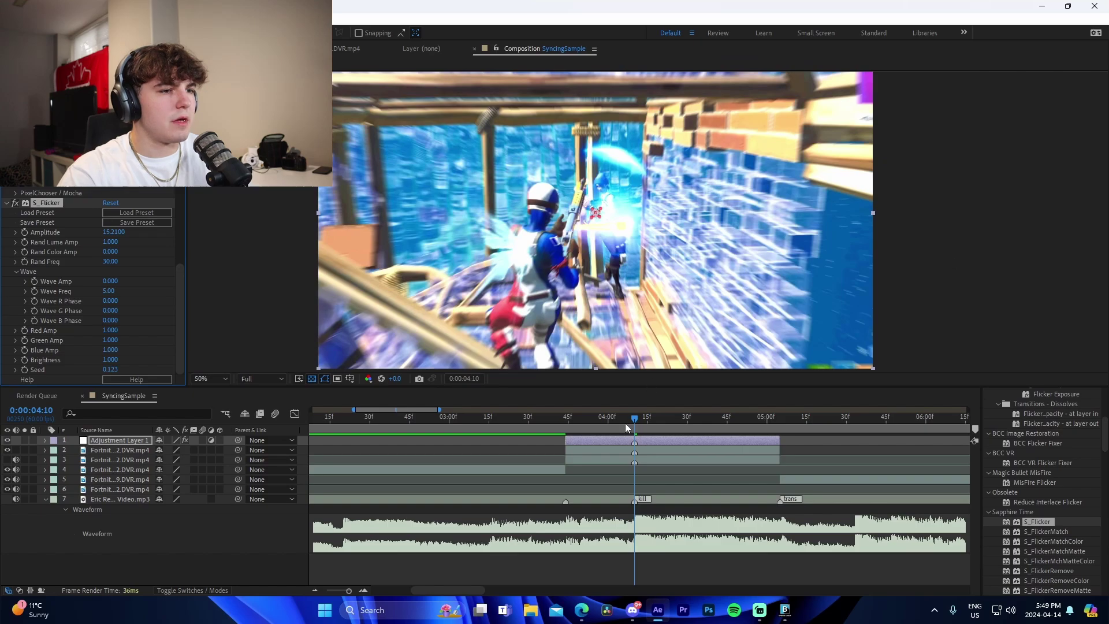
pyautogui.click(579, 425)
pyautogui.moveTo(104, 233); pyautogui.dragTo(2, 232)
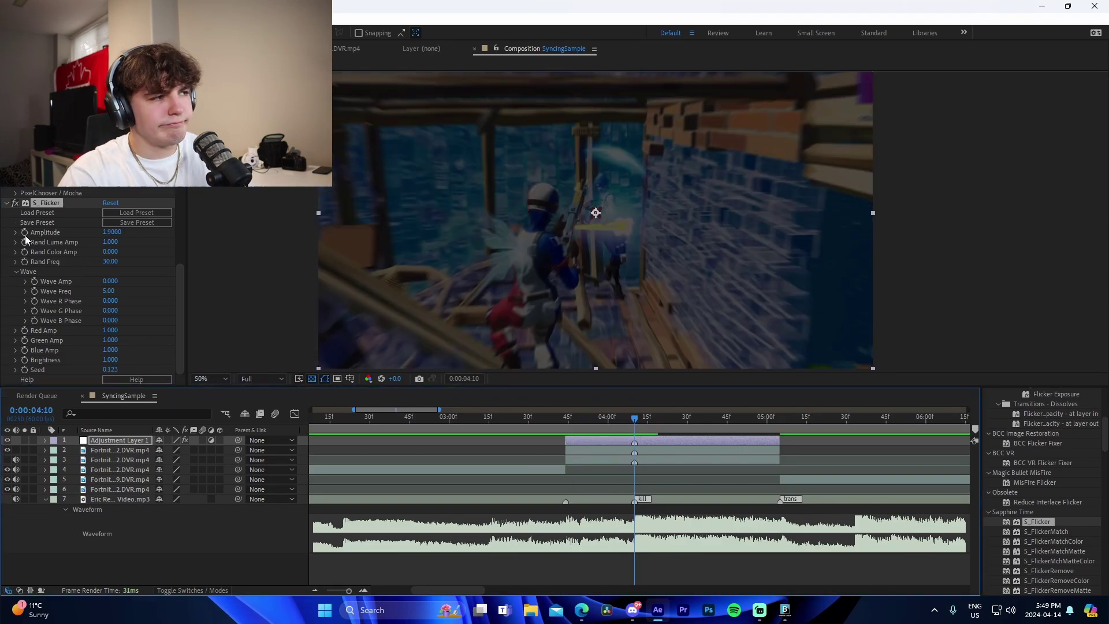
pyautogui.click(115, 232)
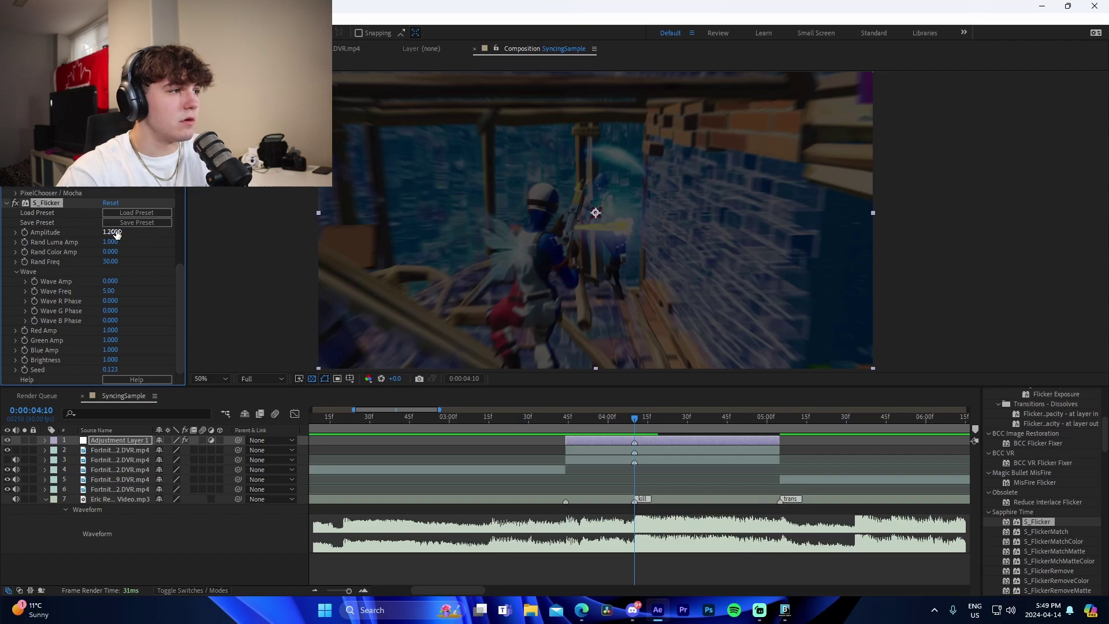
pyautogui.click(564, 425)
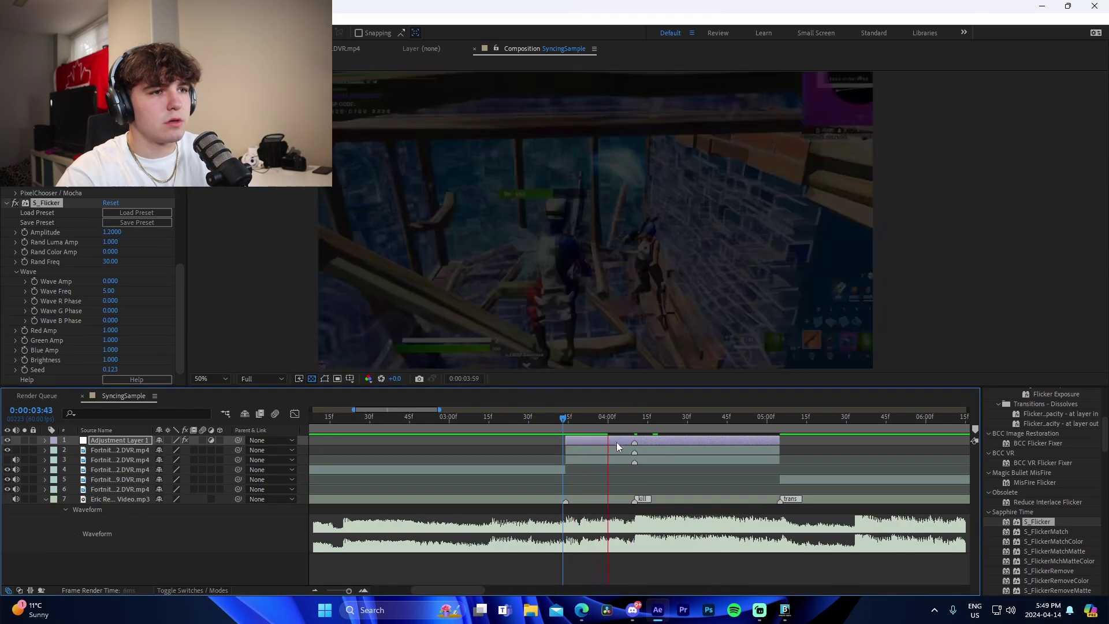
# - Keyframe the S_Flicker Amplitude at 1.2 on the kill at 0:00:04:10, 0 at 0:00:03:44 and 0 one frame after the kill
pyautogui.click(633, 420)
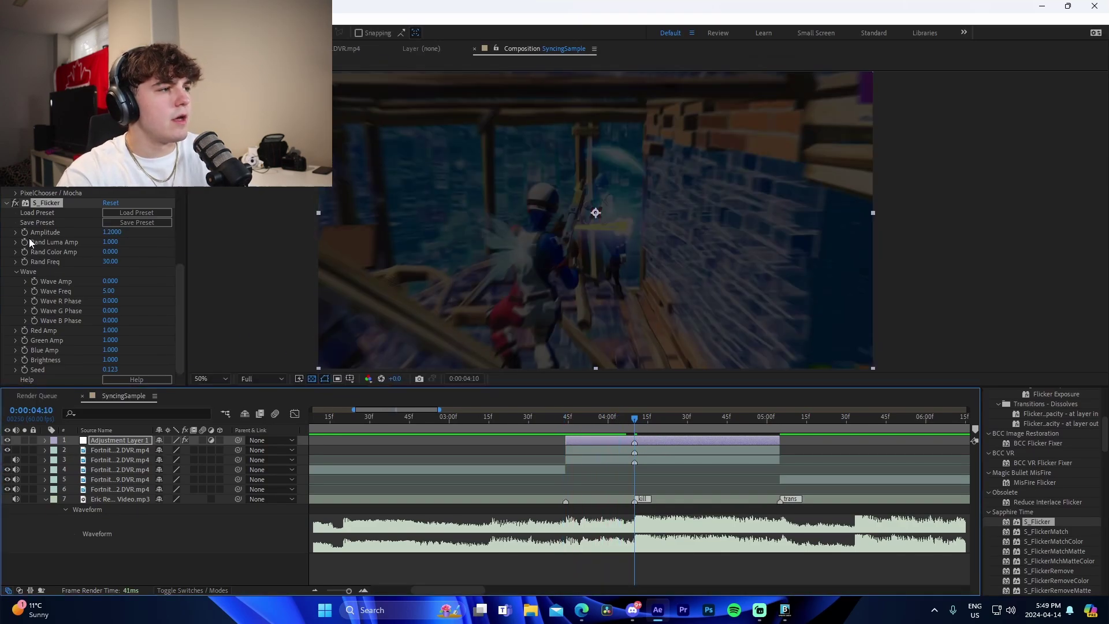
pyautogui.click(24, 232)
pyautogui.click(569, 422)
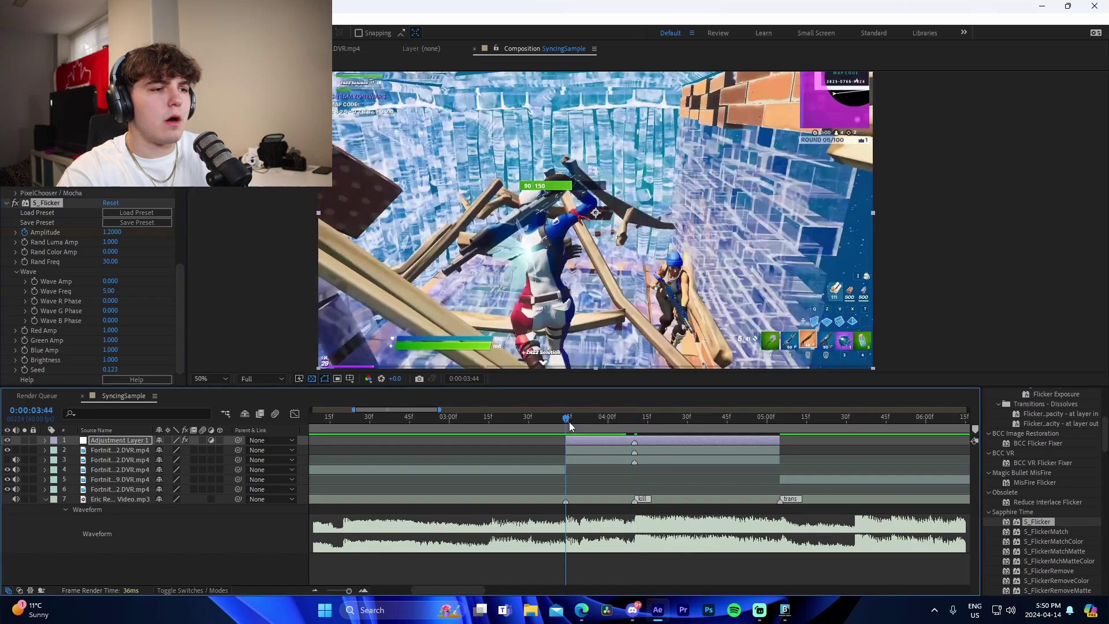
pyautogui.click(111, 232)
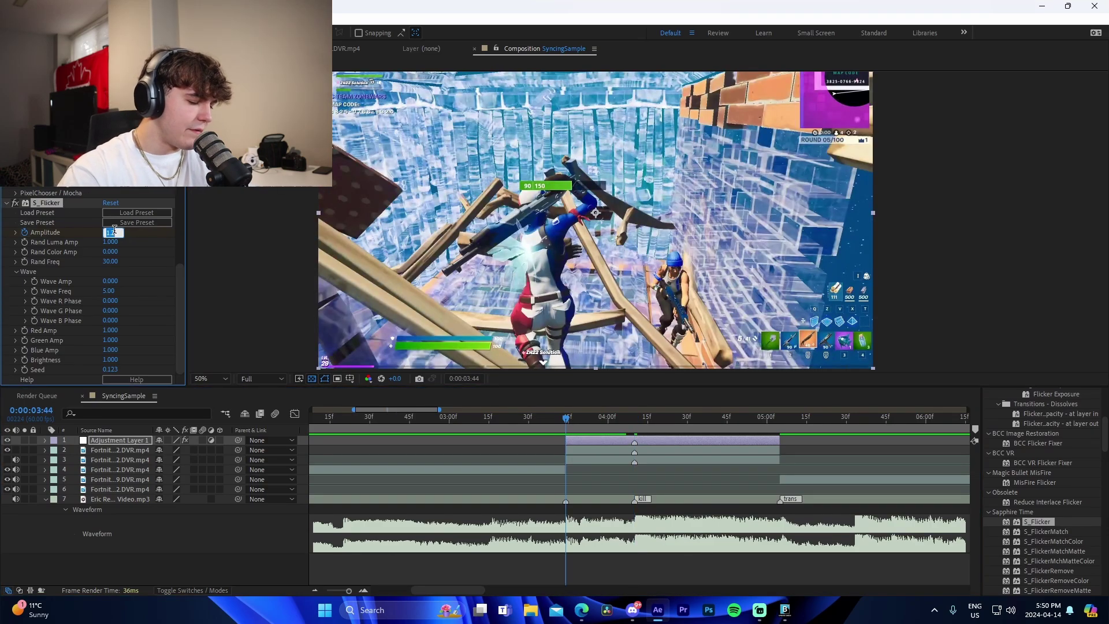
pyautogui.write('0')
pyautogui.press('Return')
pyautogui.click(634, 424)
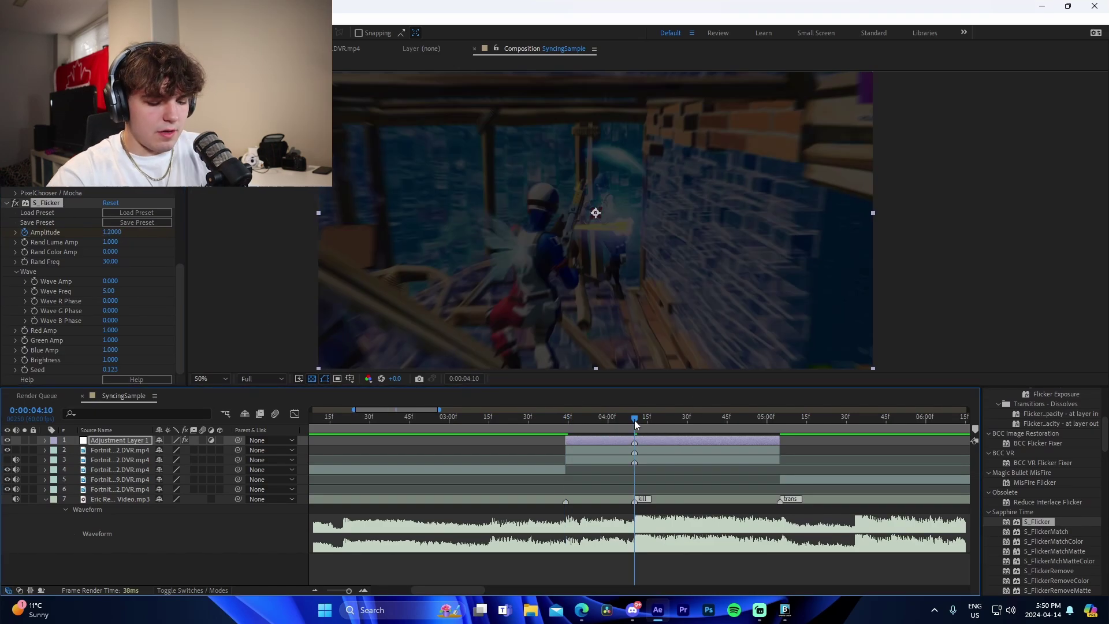
pyautogui.click(113, 232)
pyautogui.write('0')
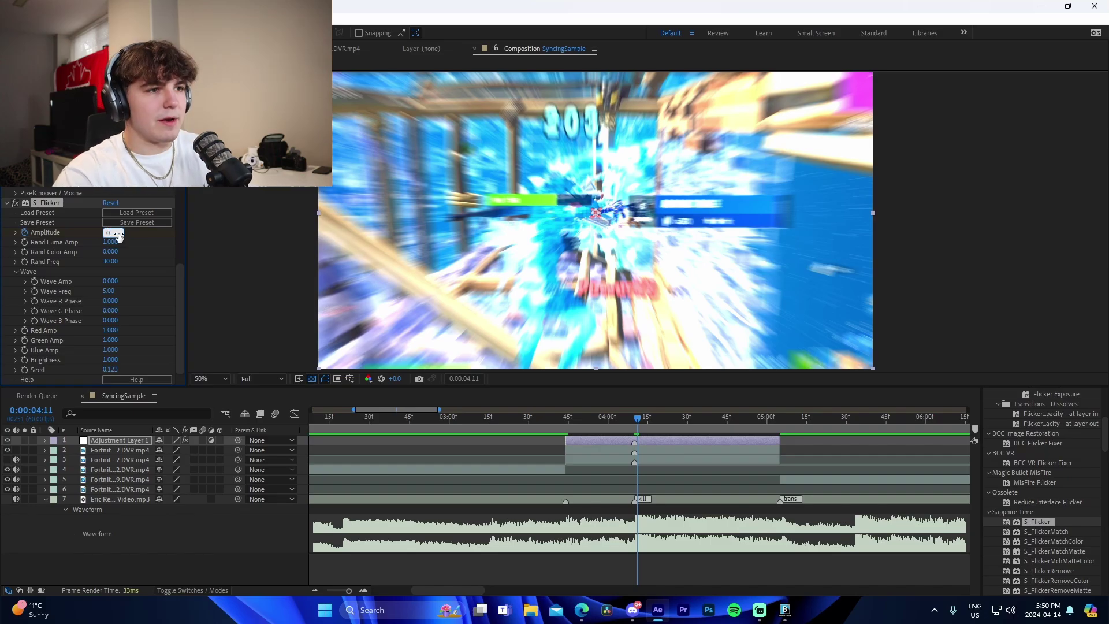
pyautogui.press('Return')
# - Play the buildup and kill from 0:00:03:00 and again from 0:00:03:35 to check the flicker
pyautogui.click(450, 421)
pyautogui.press('space')
pyautogui.click(627, 575)
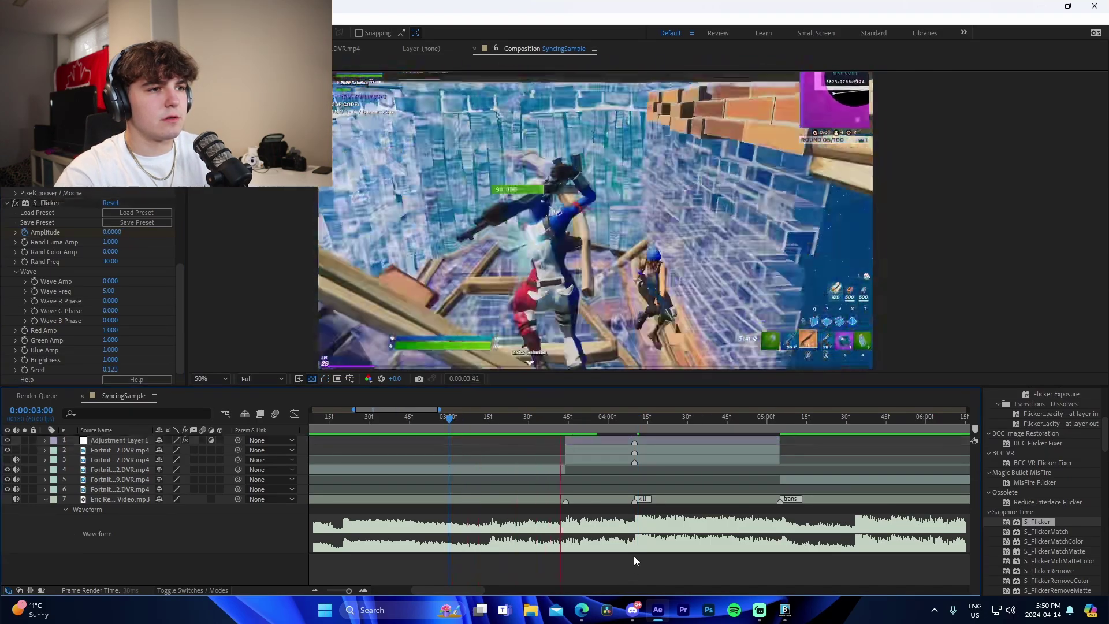
pyautogui.click(504, 424)
pyautogui.moveTo(504, 424); pyautogui.dragTo(543, 419)
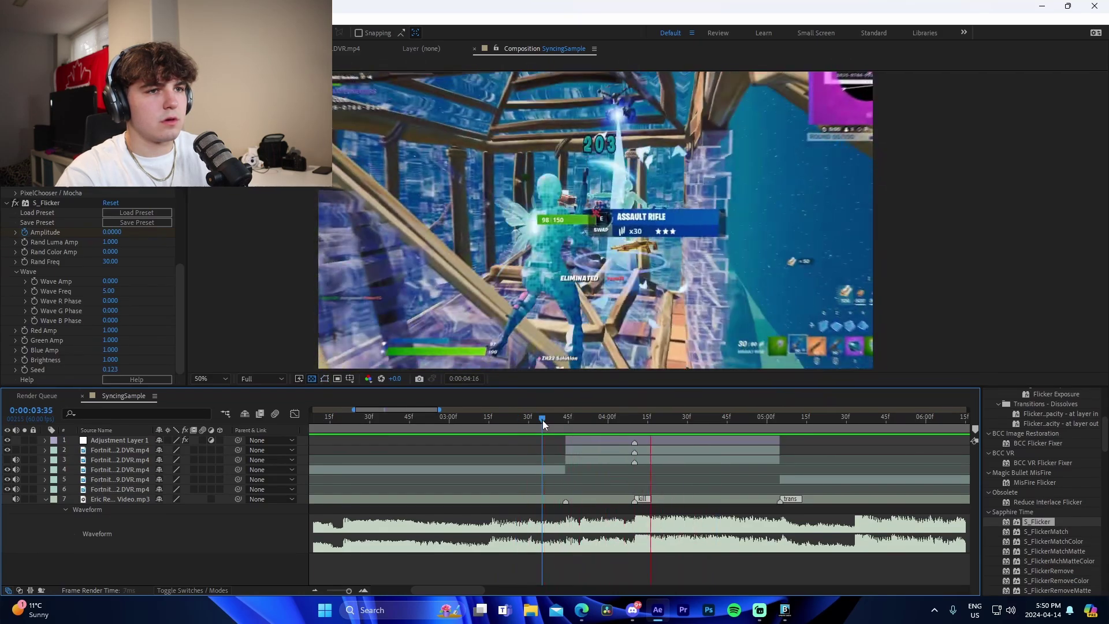
pyautogui.press('space')
# - Add a new adjustment layer above Adjustment Layer 1 and apply the JoshyyScreenPumpCleanImpact preset at the kill
pyautogui.press('j')
pyautogui.click(656, 439)
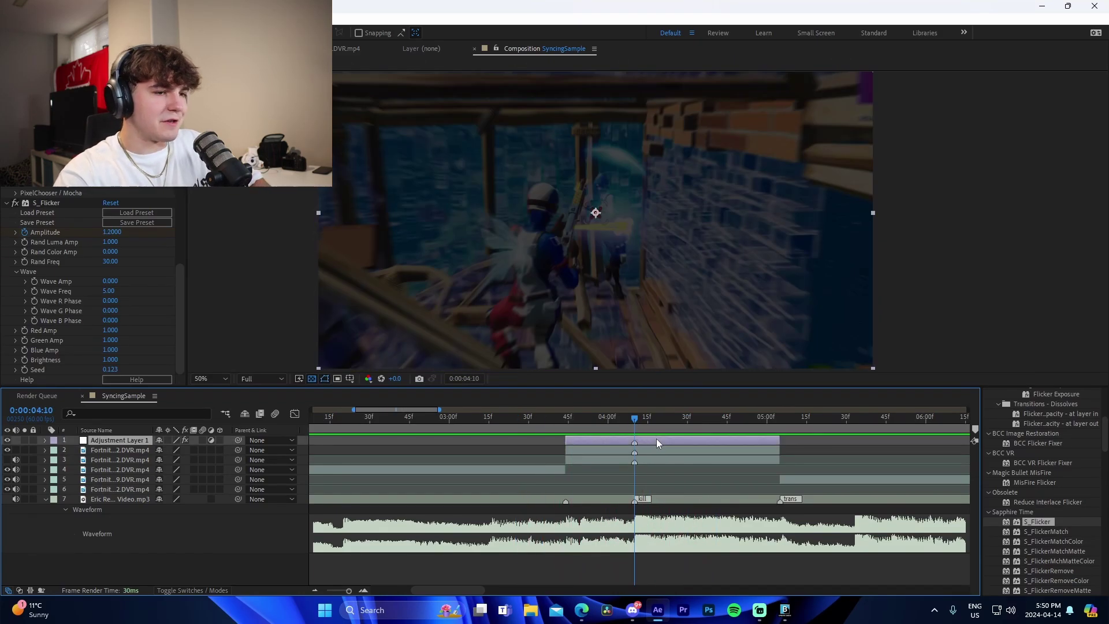
pyautogui.hotkey('ctrl', 'alt', 'y')
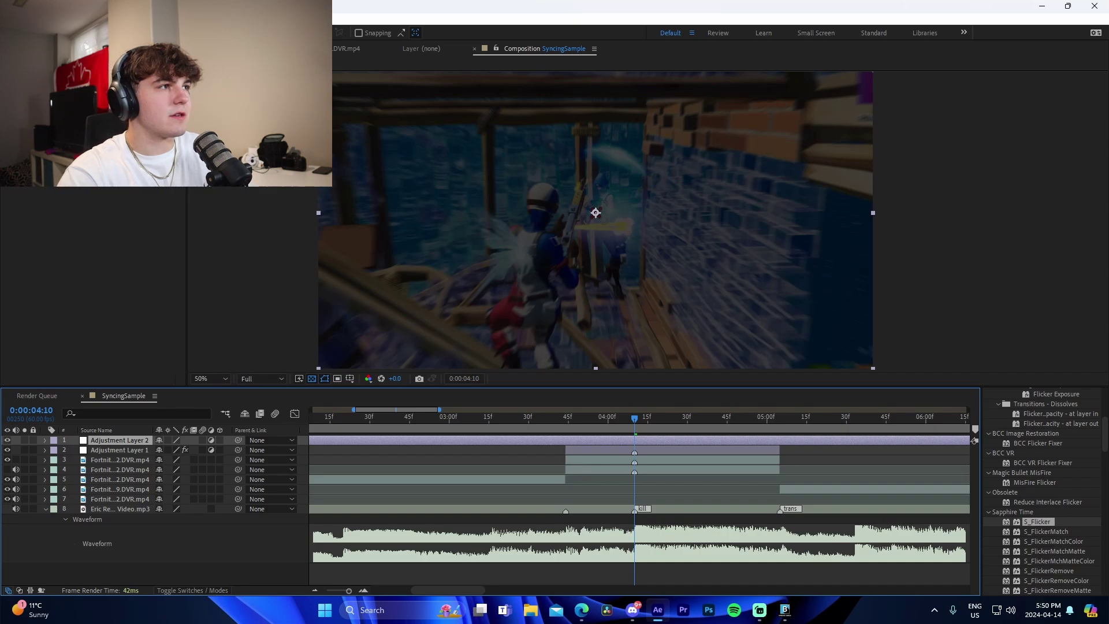
pyautogui.click(154, 19)
pyautogui.moveTo(197, 57)
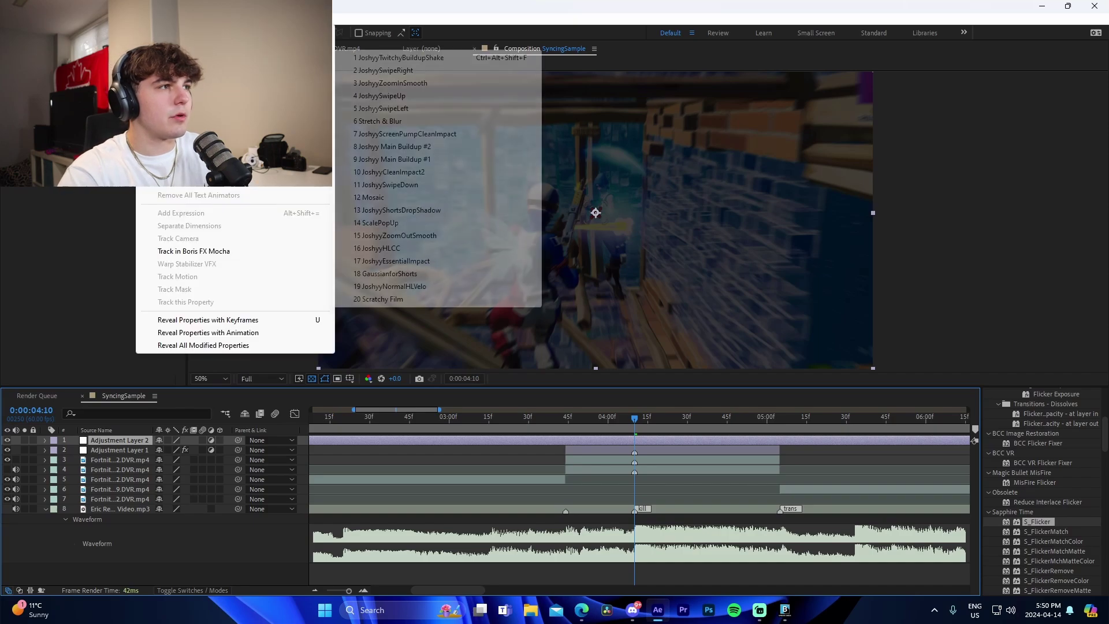
pyautogui.click(417, 134)
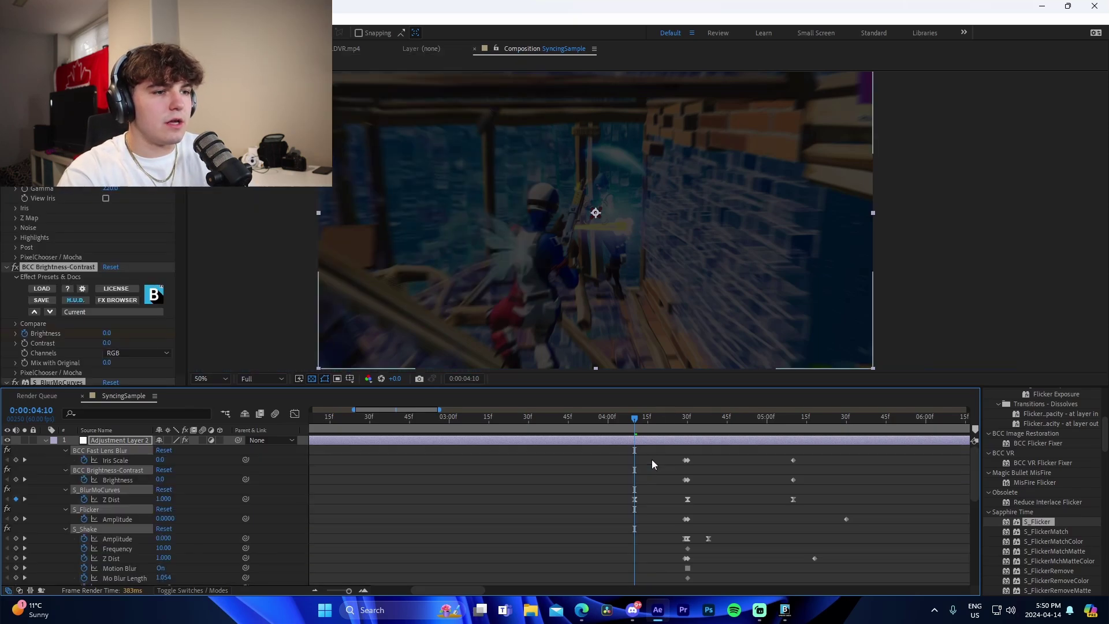
# - Shift all the preset's keyframes earlier so the impact lands on the kill at 0:00:04:10, and end Adjustment Layer 2 at the transition marker
pyautogui.moveTo(580, 463); pyautogui.dragTo(601, 414)
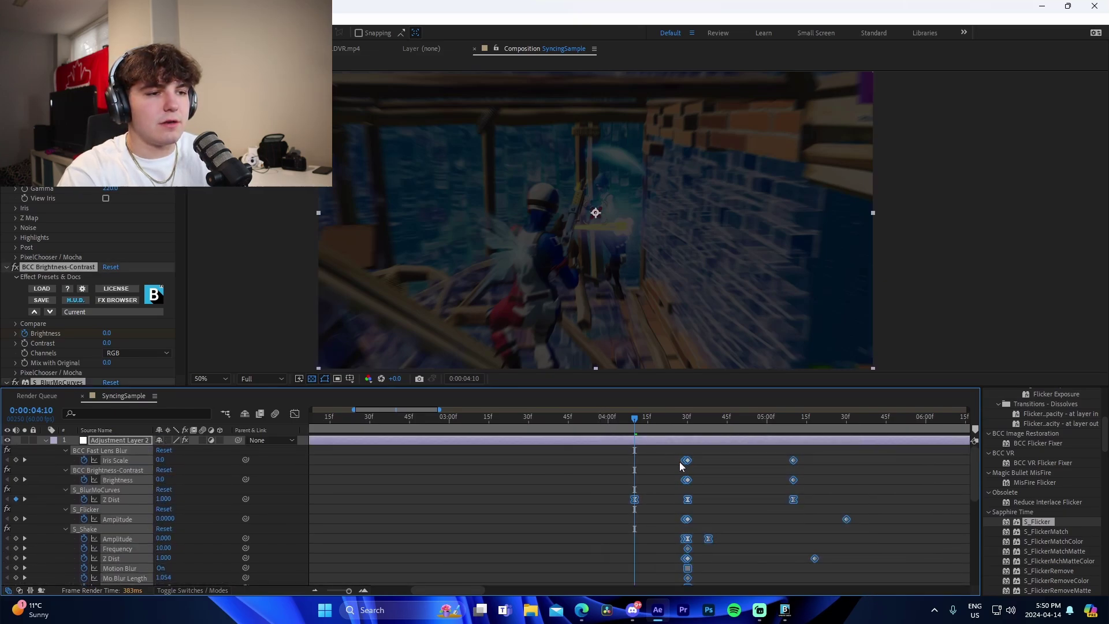
pyautogui.moveTo(681, 467); pyautogui.dragTo(639, 468)
pyautogui.scroll(-5, 653, 531)
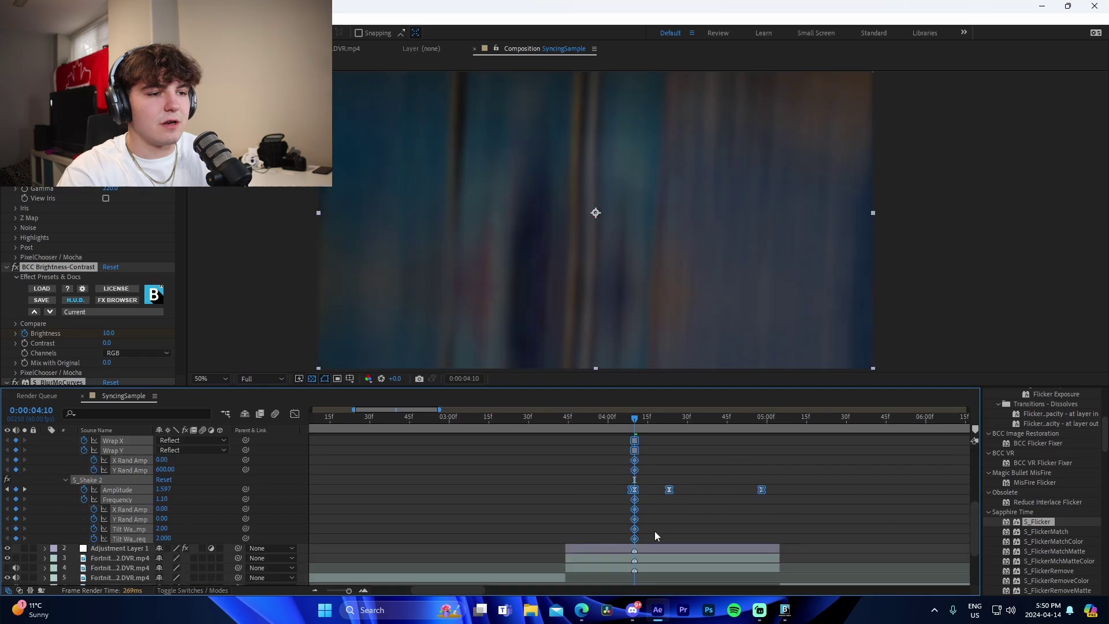
pyautogui.scroll(5, 652, 536)
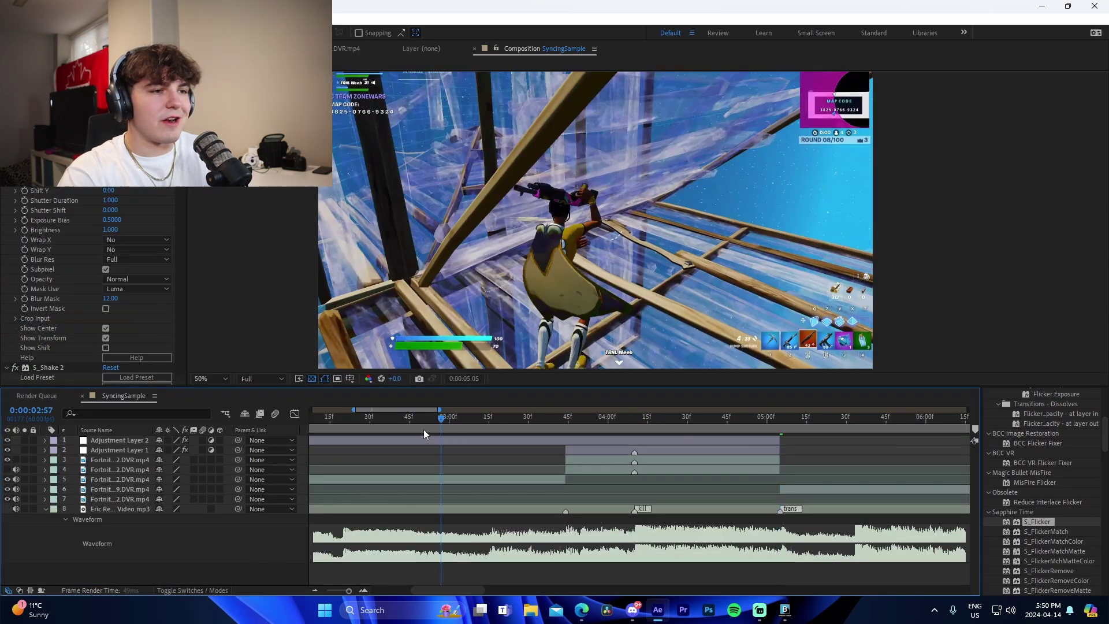
# - Start a preview before the buildup and lower the preview resolution to Quarter
pyautogui.moveTo(424, 429); pyautogui.dragTo(409, 430)
pyautogui.press('space')
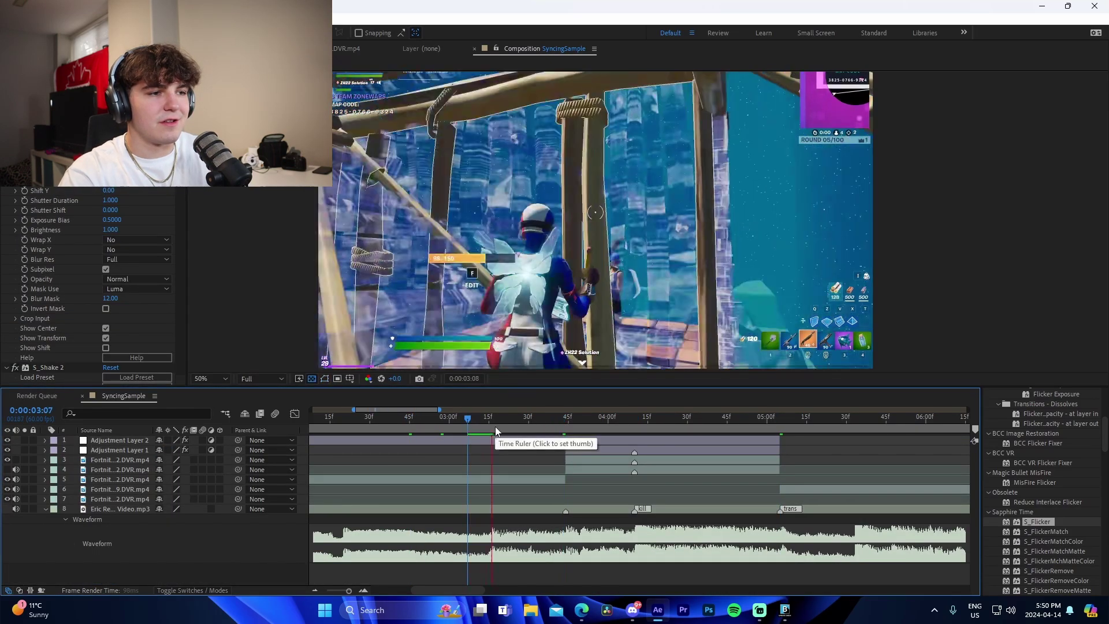
pyautogui.click(263, 378)
pyautogui.click(273, 449)
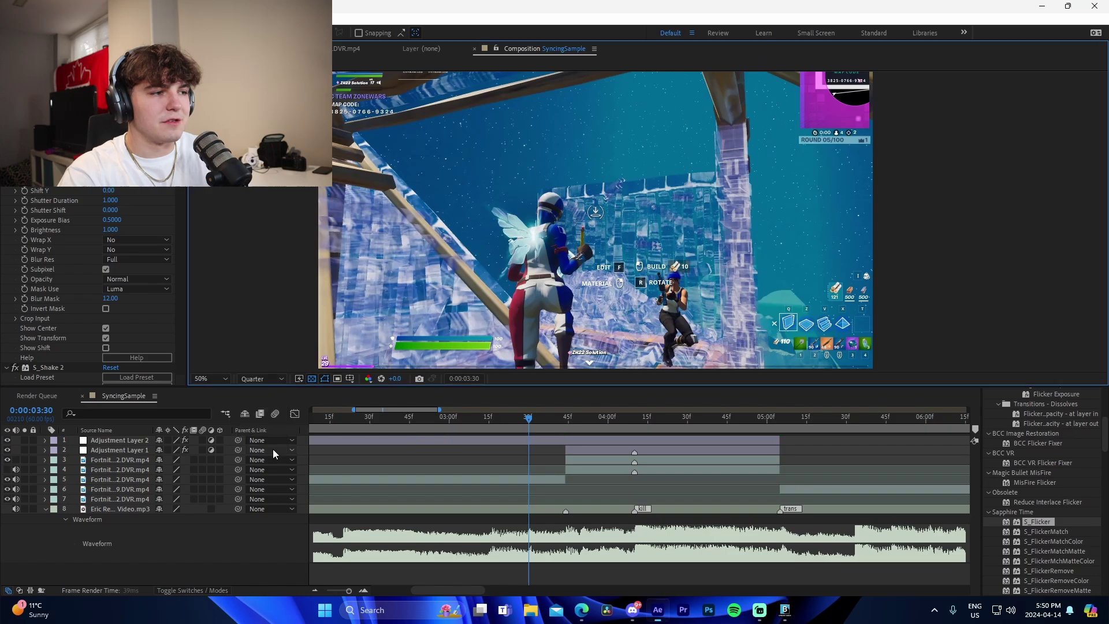
# - Play the section from before the buildup past the kill to check the screen pump impact with the music
pyautogui.press('space')
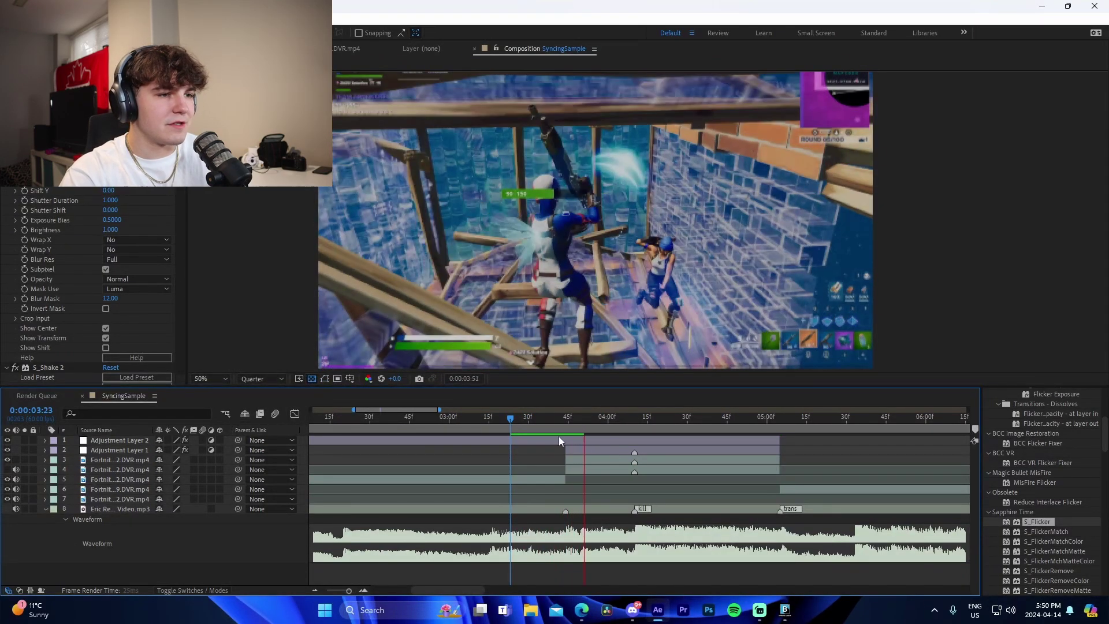
pyautogui.click(573, 420)
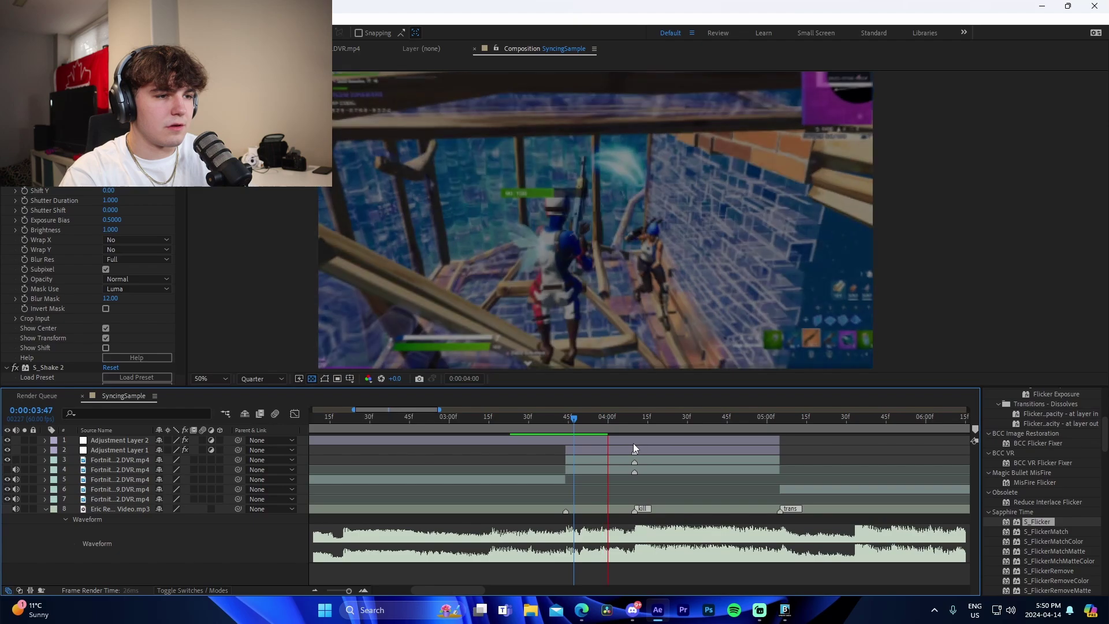
pyautogui.click(512, 418)
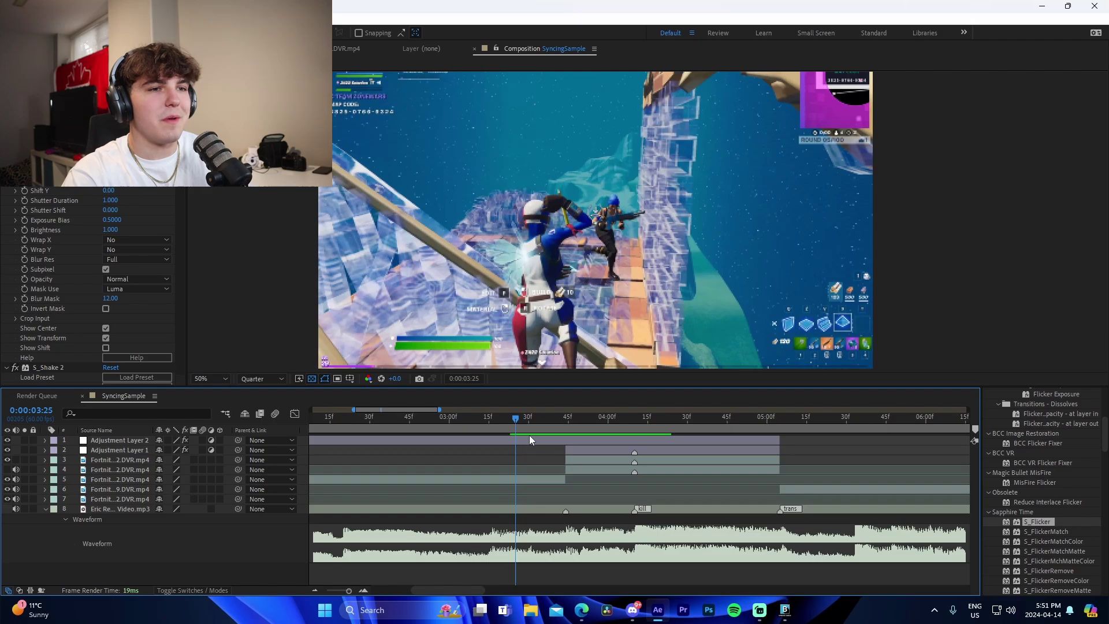
pyautogui.press('space')
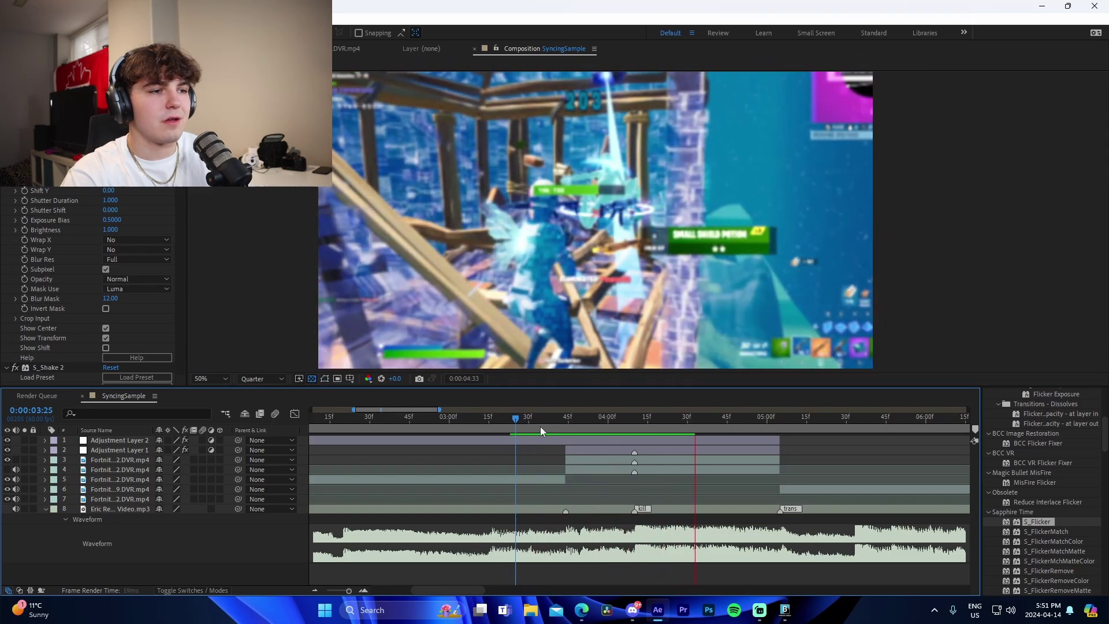
# - Hide Adjustment Layer 1 and play the kill section to compare the impact without the buildup effects
pyautogui.click(590, 452)
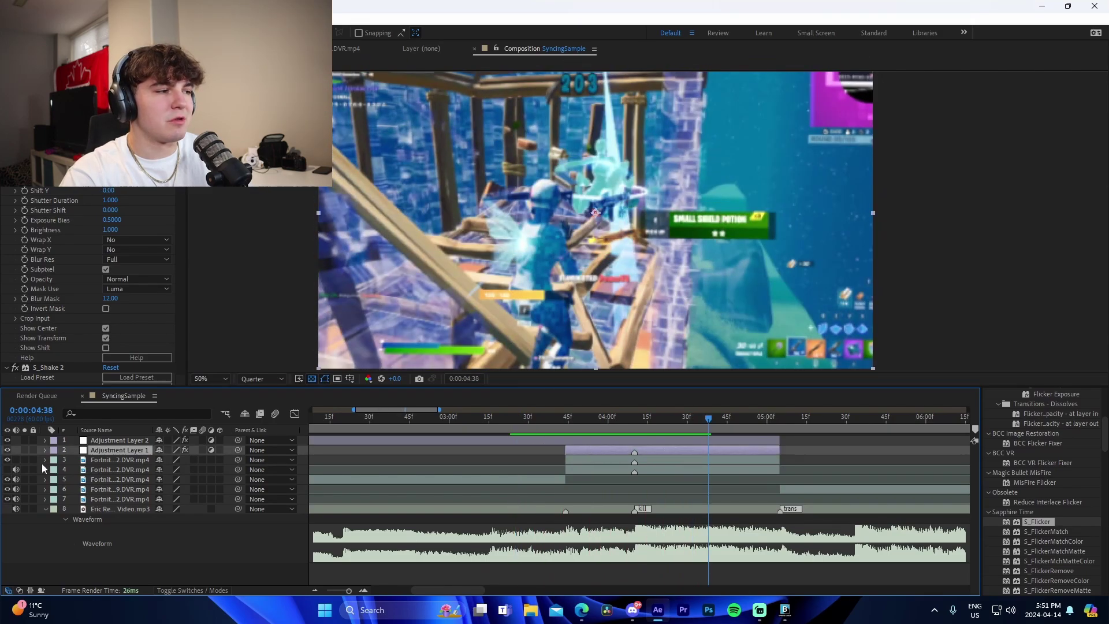
pyautogui.click(553, 422)
pyautogui.press('space')
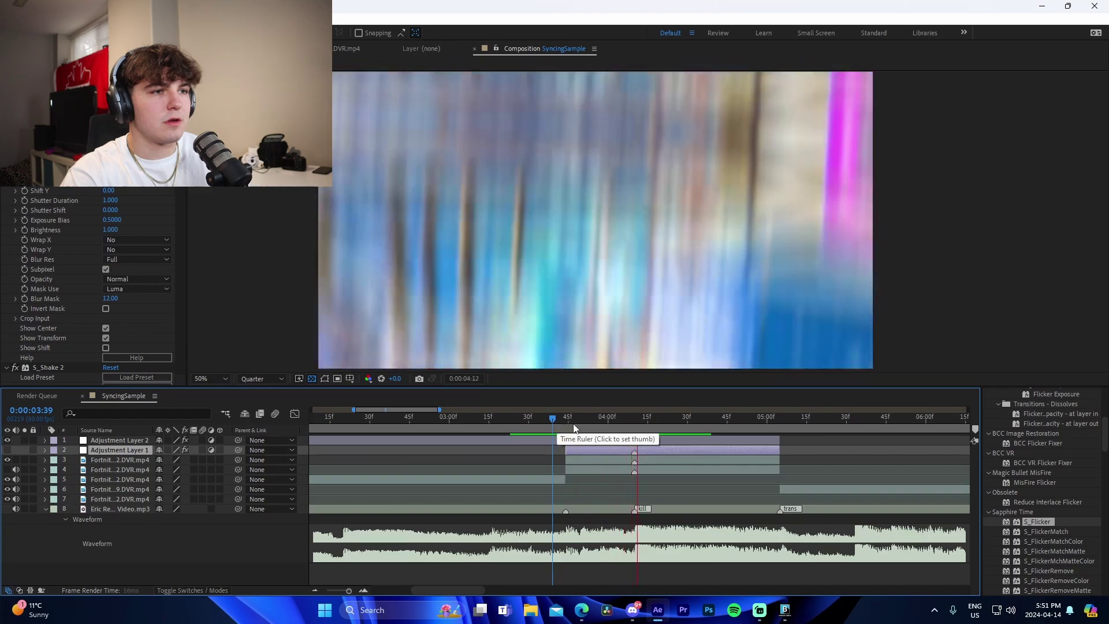
pyautogui.click(547, 420)
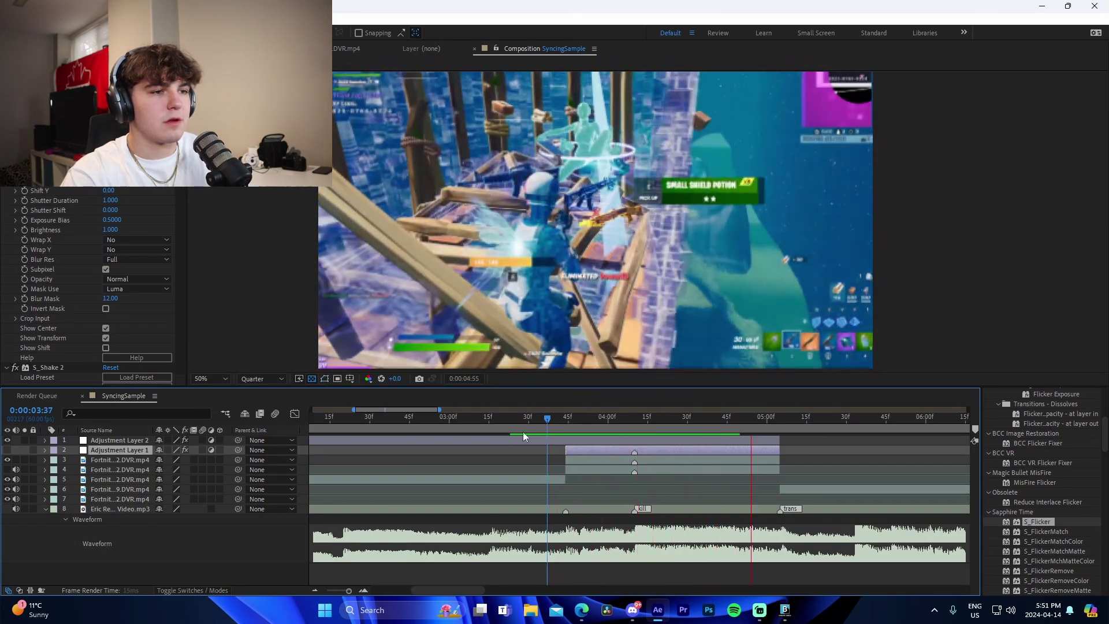
pyautogui.press('space')
# - Show Adjustment Layer 1 again and replay the section from before the buildup through the kill
pyautogui.click(539, 419)
pyautogui.press('space')
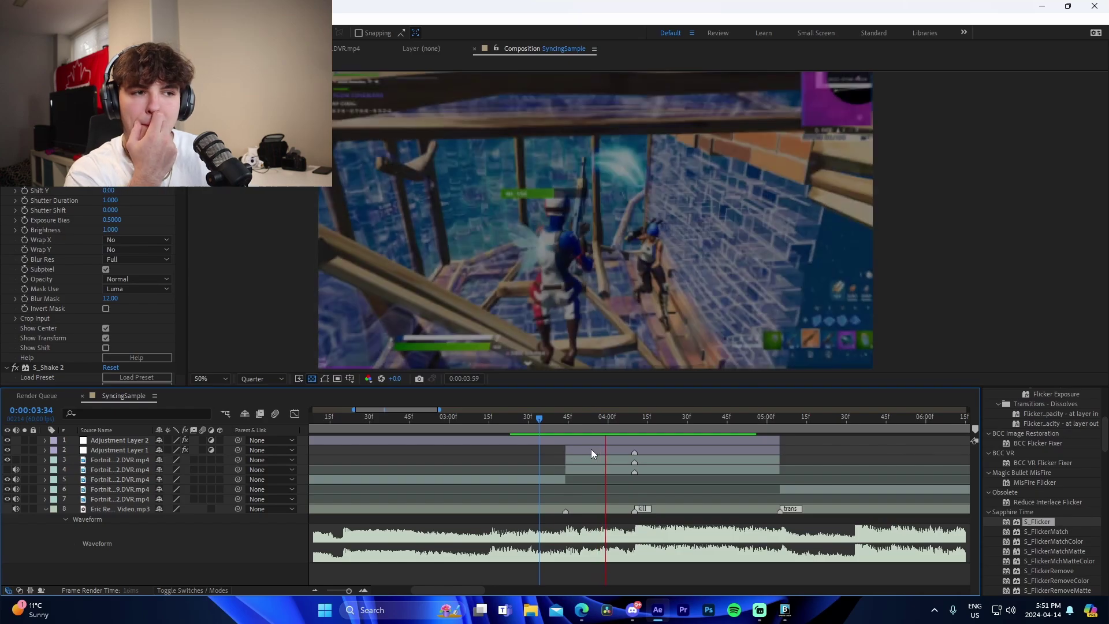
pyautogui.click(521, 420)
pyautogui.press('space')
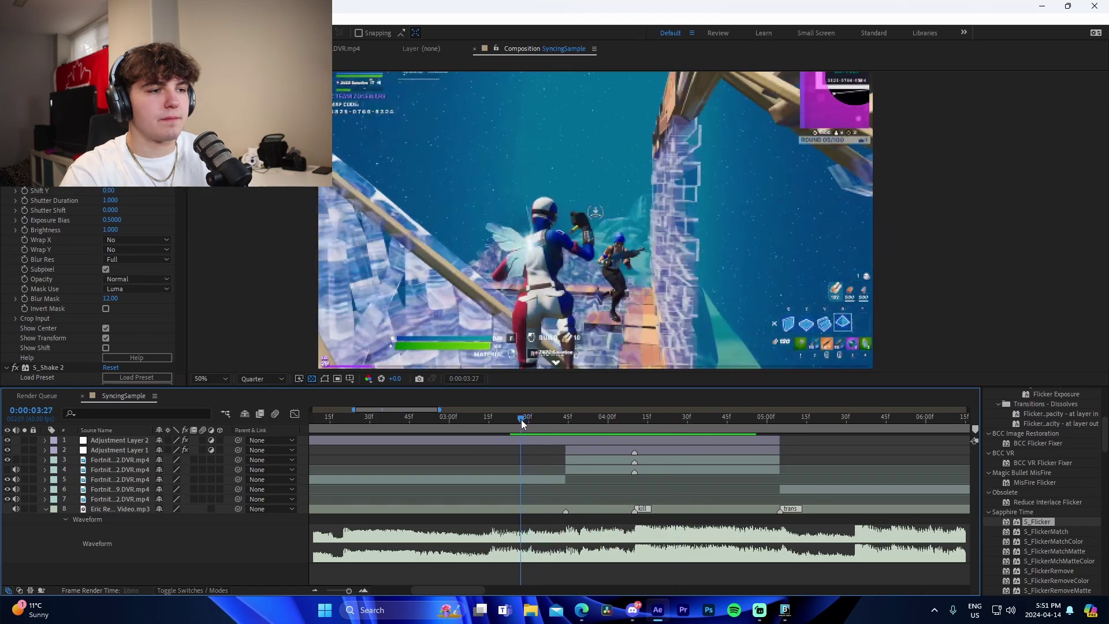
pyautogui.press('space')
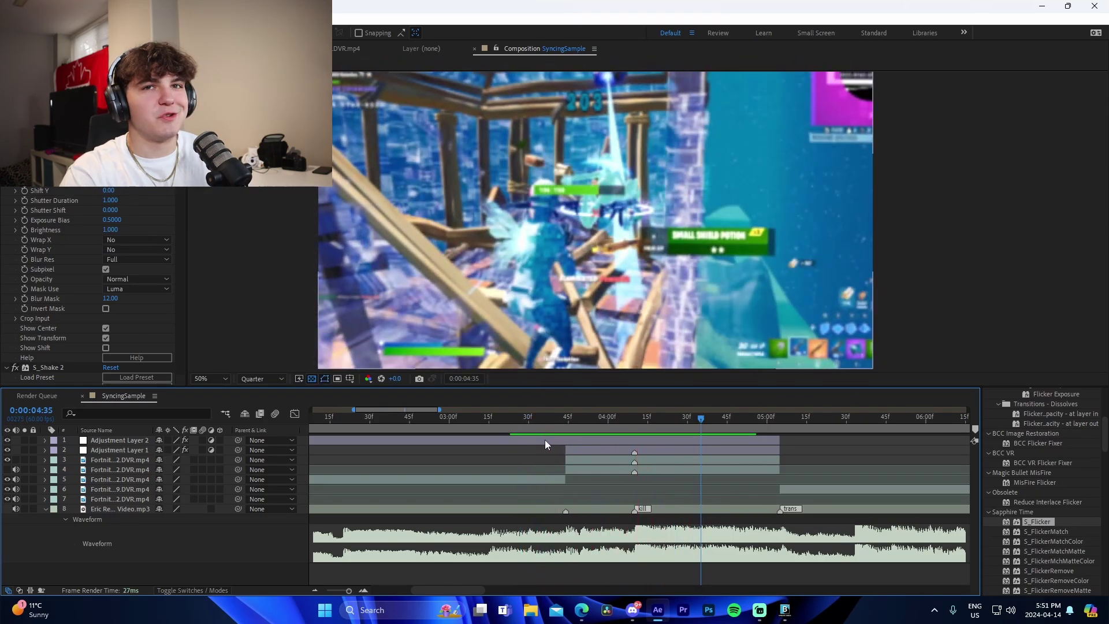